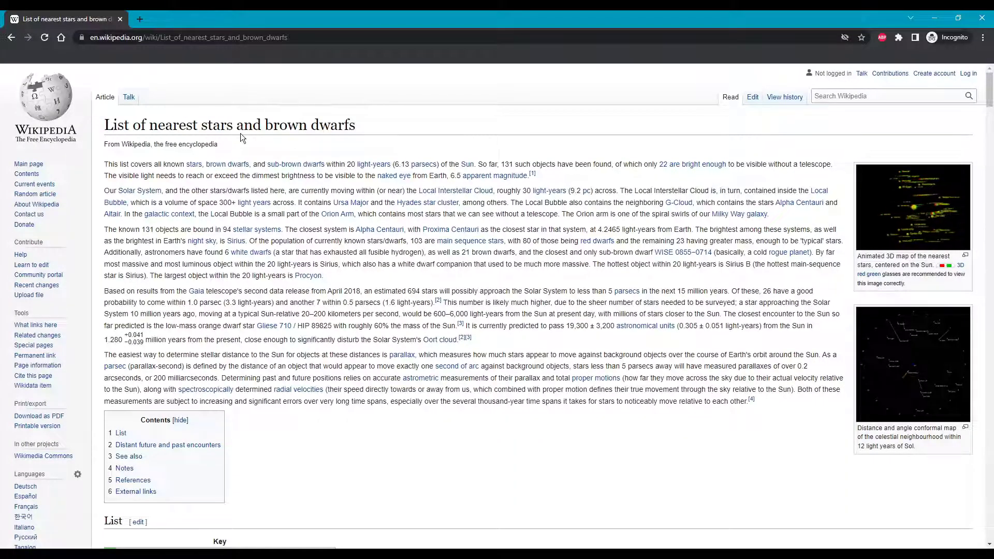
Step: Preview each Navigator table from the nearest-stars page: Document, Key, Known star systems, near-Sun stars, and Tables 3–5
{"action": "scroll", "coordinate": [389, 194], "scroll_direction": "down", "scroll_amount": 13}
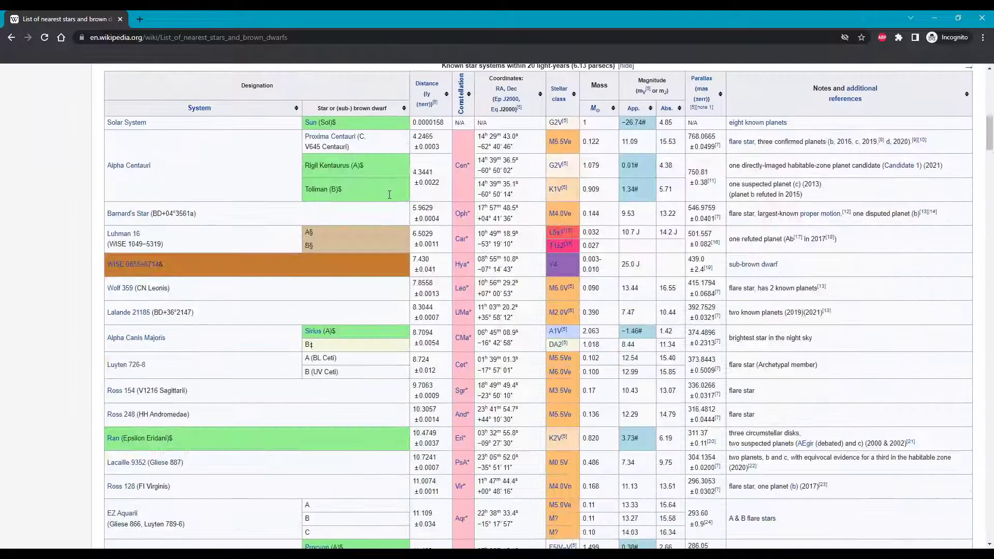
{"action": "scroll", "coordinate": [389, 194], "scroll_direction": "up", "scroll_amount": 5}
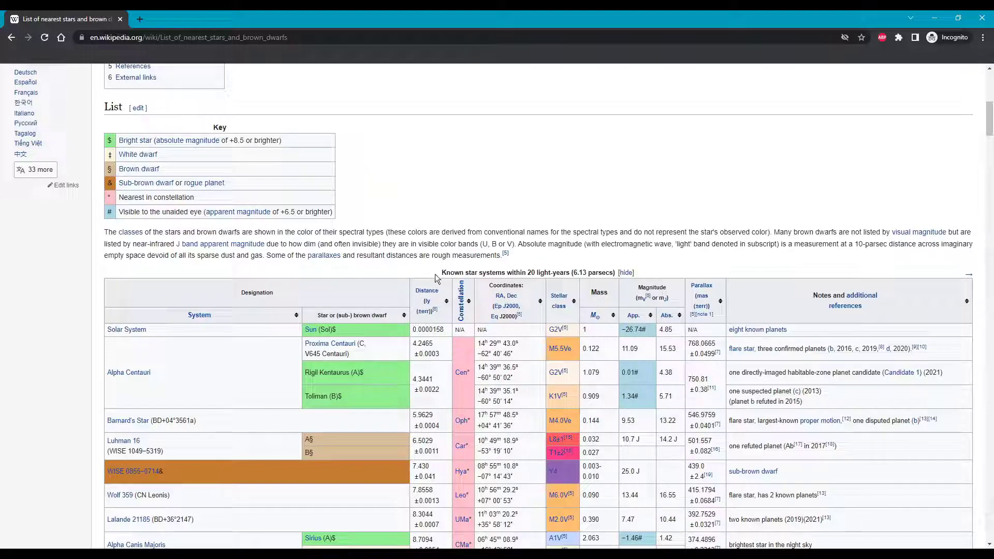
{"action": "scroll", "coordinate": [214, 284], "scroll_direction": "down", "scroll_amount": 5}
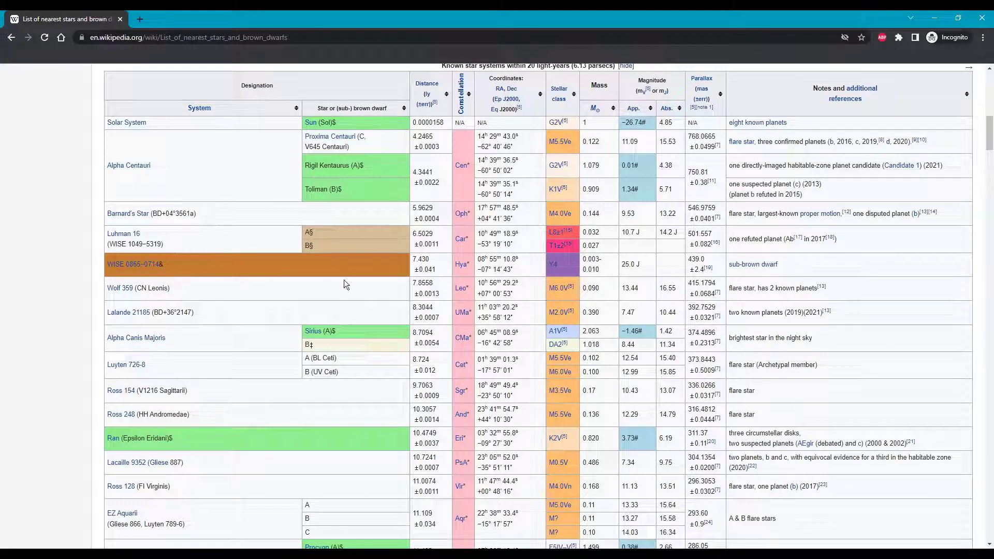
{"action": "scroll", "coordinate": [350, 264], "scroll_direction": "down", "scroll_amount": 8}
{"action": "scroll", "coordinate": [441, 365], "scroll_direction": "down", "scroll_amount": 8}
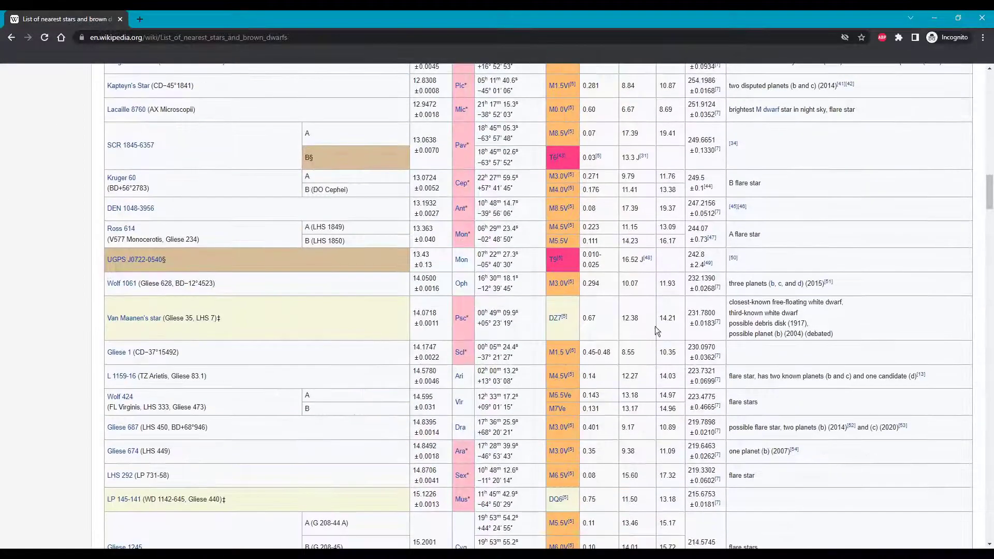
{"action": "scroll", "coordinate": [684, 353], "scroll_direction": "down", "scroll_amount": 15}
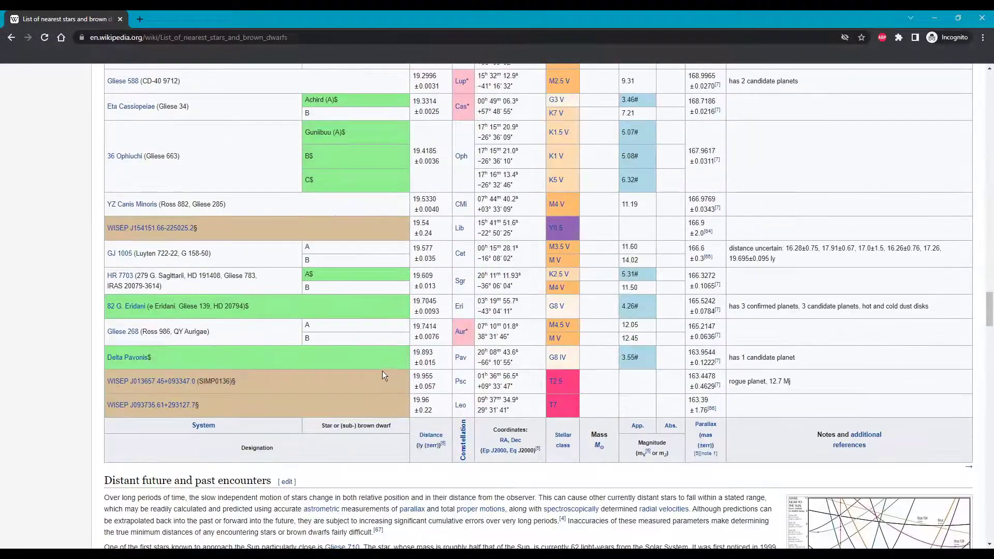
{"action": "scroll", "coordinate": [377, 368], "scroll_direction": "up", "scroll_amount": 20}
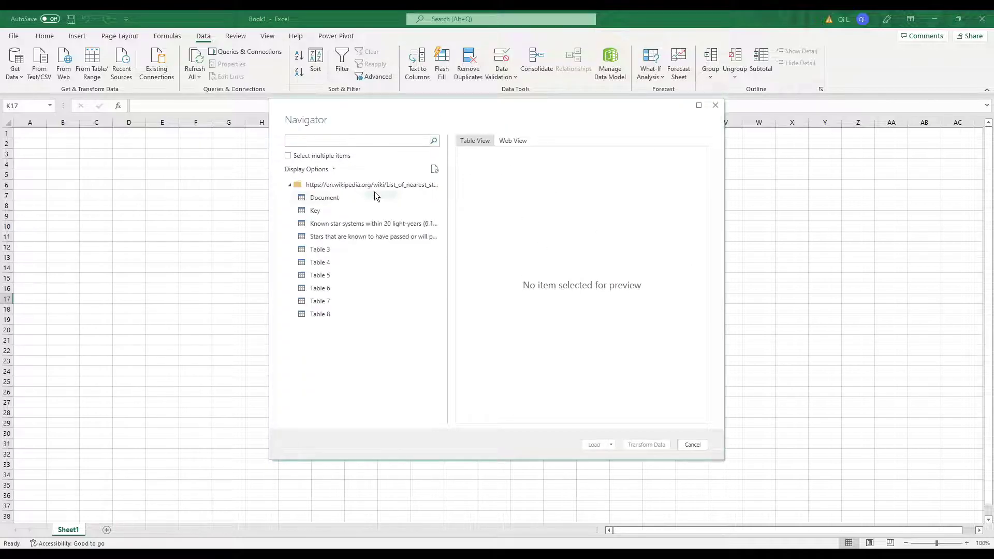
{"action": "left_click", "coordinate": [374, 197]}
{"action": "left_click", "coordinate": [368, 212]}
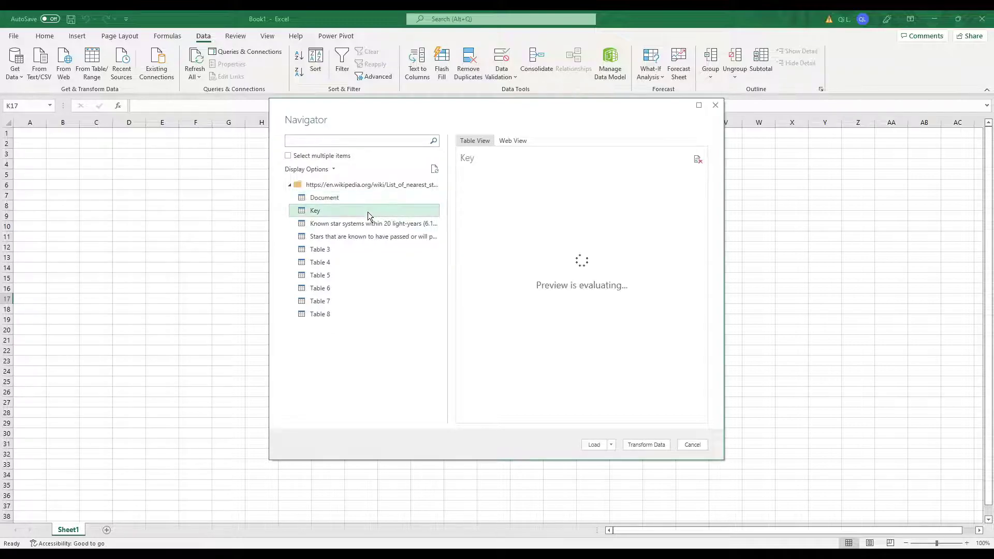
{"action": "left_click", "coordinate": [363, 225]}
{"action": "left_click", "coordinate": [362, 238]}
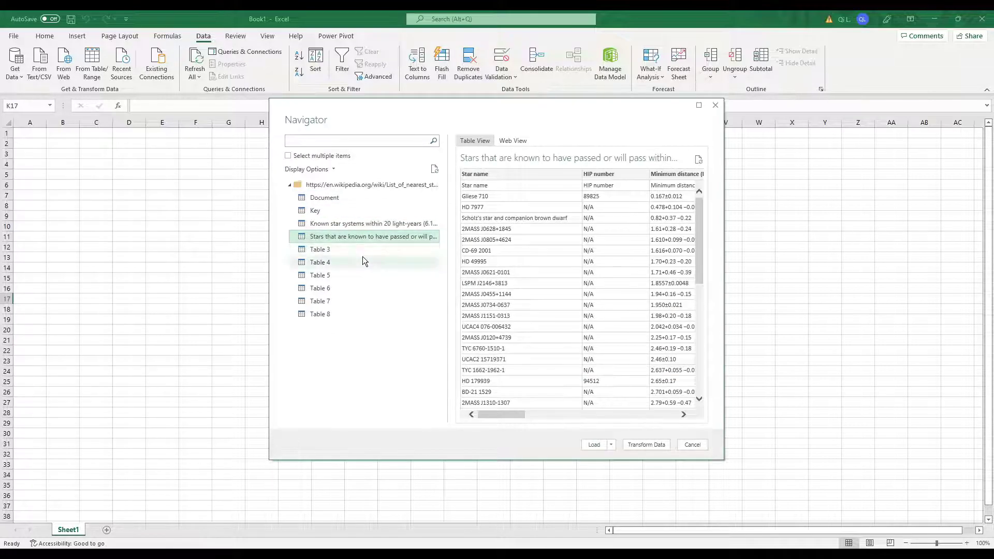
{"action": "left_click", "coordinate": [362, 249]}
{"action": "left_click", "coordinate": [362, 262]}
{"action": "left_click", "coordinate": [362, 275]}
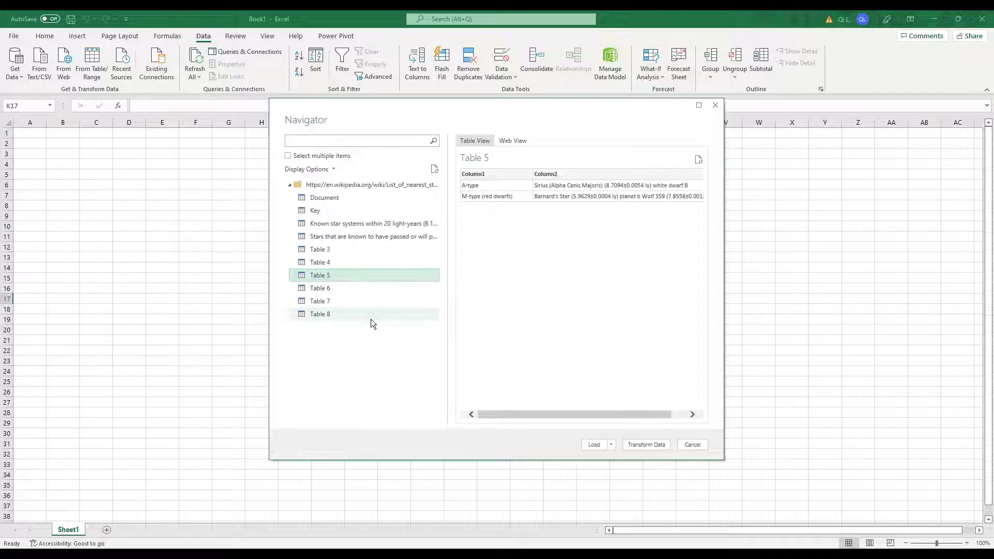
{"action": "left_click", "coordinate": [366, 237]}
{"action": "left_click", "coordinate": [365, 224]}
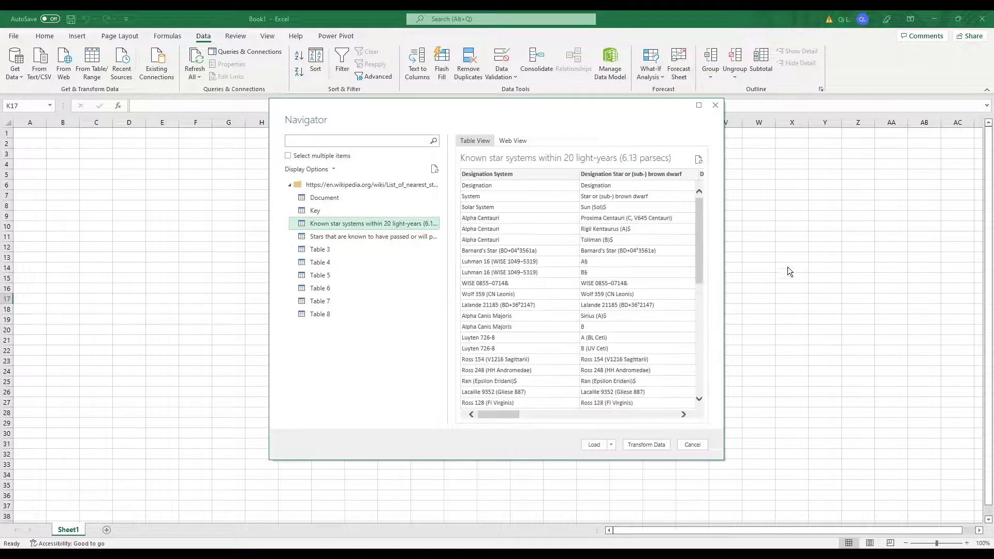
Step: Select the 'Stars that are known to have passed…' table and turn on Web View
{"action": "left_click", "coordinate": [365, 237]}
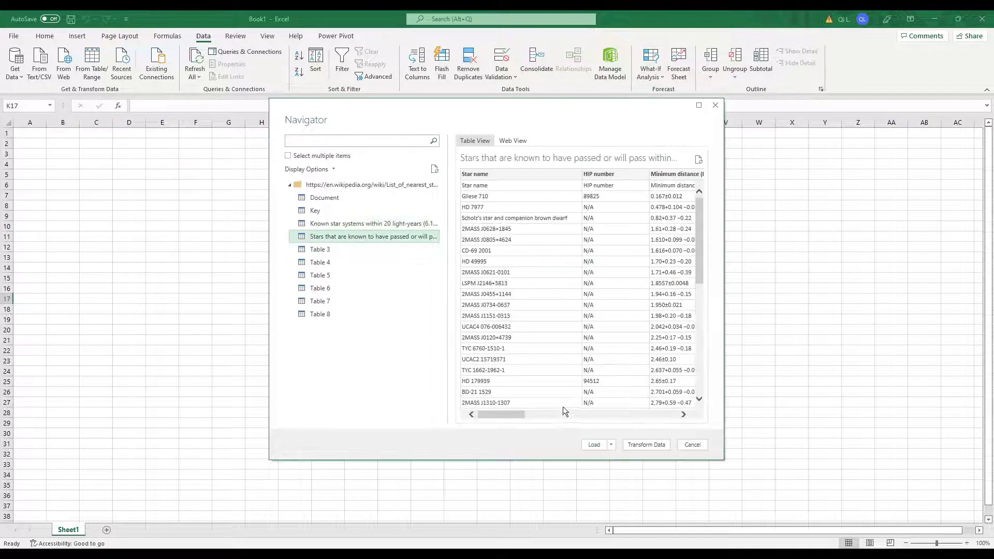
{"action": "mouse_move", "coordinate": [509, 415]}
{"action": "left_mouse_down"}
{"action": "mouse_move", "coordinate": [678, 414]}
{"action": "mouse_move", "coordinate": [509, 417]}
{"action": "left_mouse_up"}
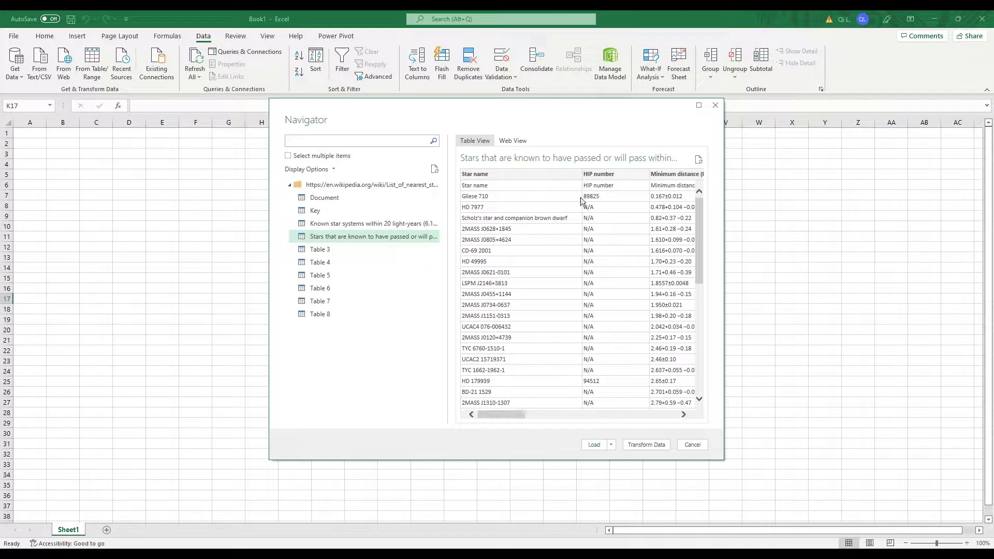
{"action": "left_click", "coordinate": [506, 141]}
{"action": "scroll", "coordinate": [648, 281], "scroll_direction": "down", "scroll_amount": 15}
{"action": "left_click_drag", "start_coordinate": [703, 388], "coordinate": [703, 245]}
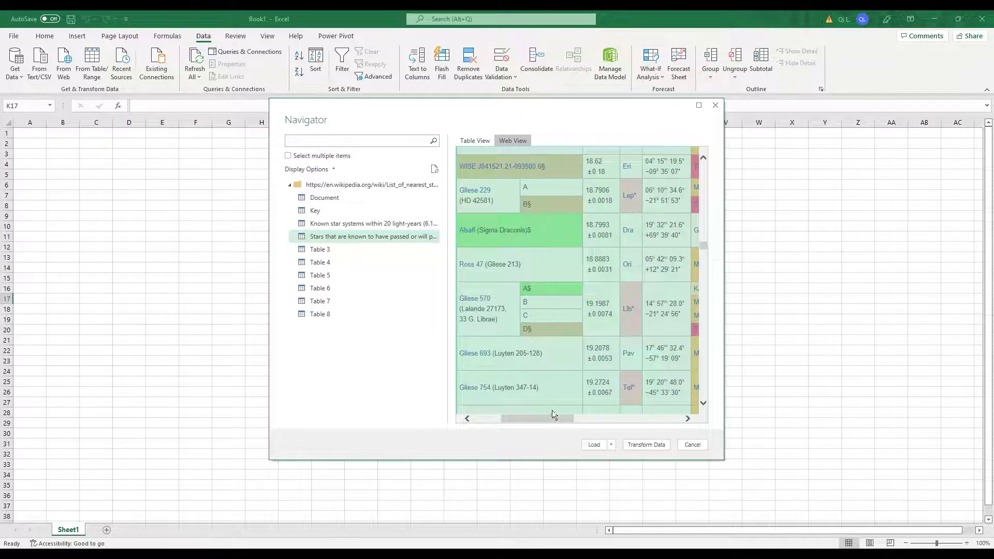
Step: Load the table onto a new sheet and inspect Minimum distance values such as 0.167±0.012
{"action": "left_click", "coordinate": [609, 445]}
{"action": "left_click", "coordinate": [636, 457]}
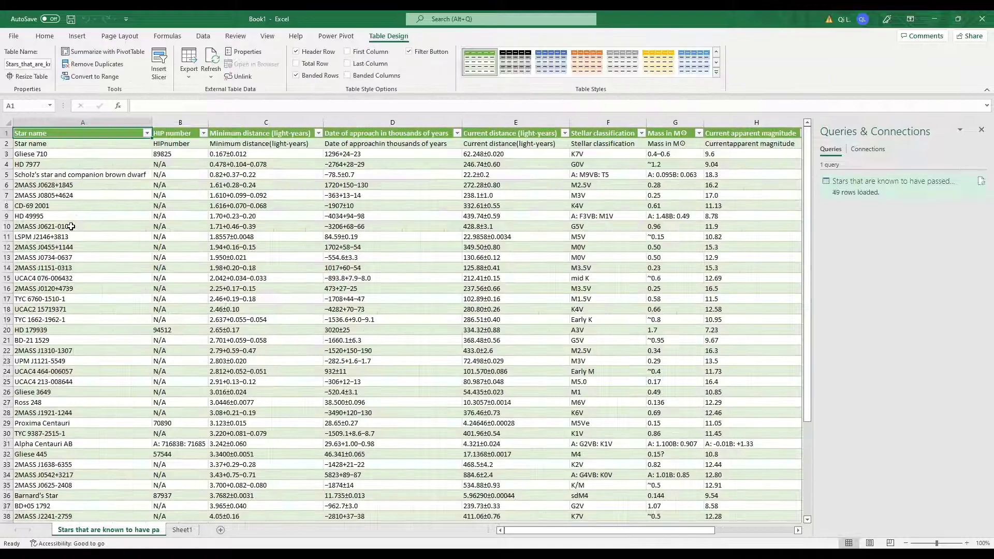
{"action": "scroll", "coordinate": [210, 318], "scroll_direction": "down", "scroll_amount": 8}
{"action": "scroll", "coordinate": [211, 318], "scroll_direction": "up", "scroll_amount": 8}
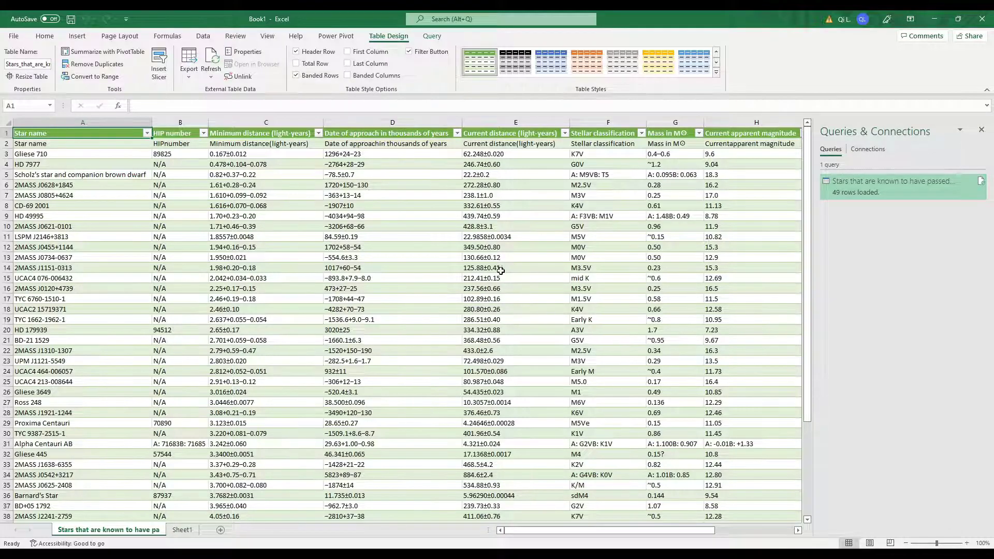
{"action": "left_click", "coordinate": [268, 200]}
{"action": "left_click", "coordinate": [264, 171]}
{"action": "left_click", "coordinate": [265, 165]}
{"action": "left_click", "coordinate": [269, 152]}
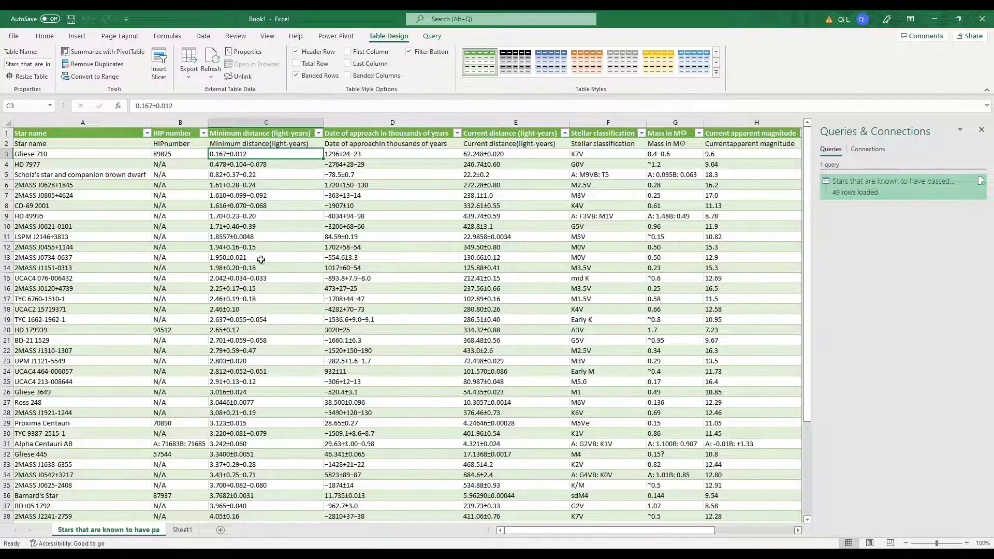
Step: Edit the near-Sun stars query from Queries & Connections in Power Query Editor
{"action": "scroll", "coordinate": [281, 436], "scroll_direction": "down", "scroll_amount": 8}
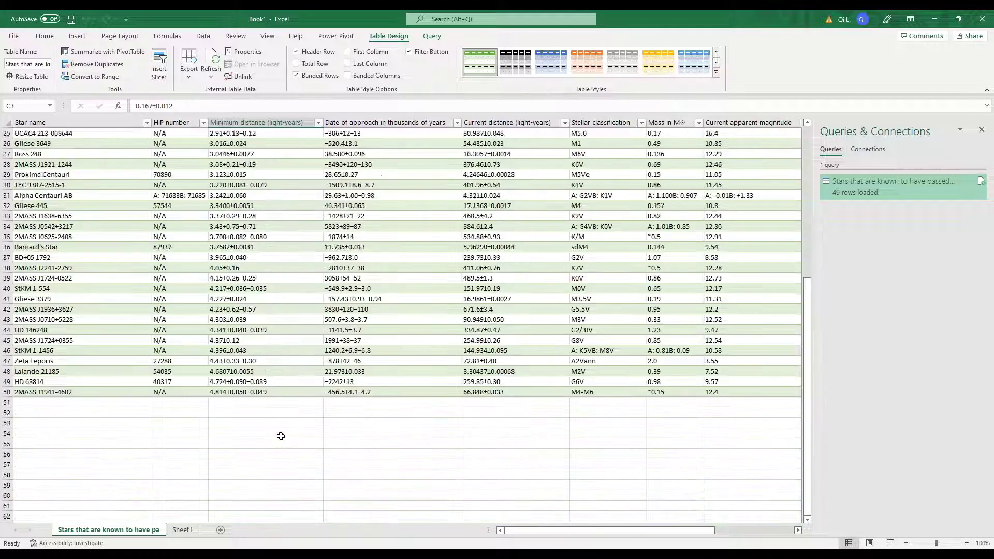
{"action": "scroll", "coordinate": [281, 436], "scroll_direction": "up", "scroll_amount": 8}
{"action": "right_click", "coordinate": [916, 191]}
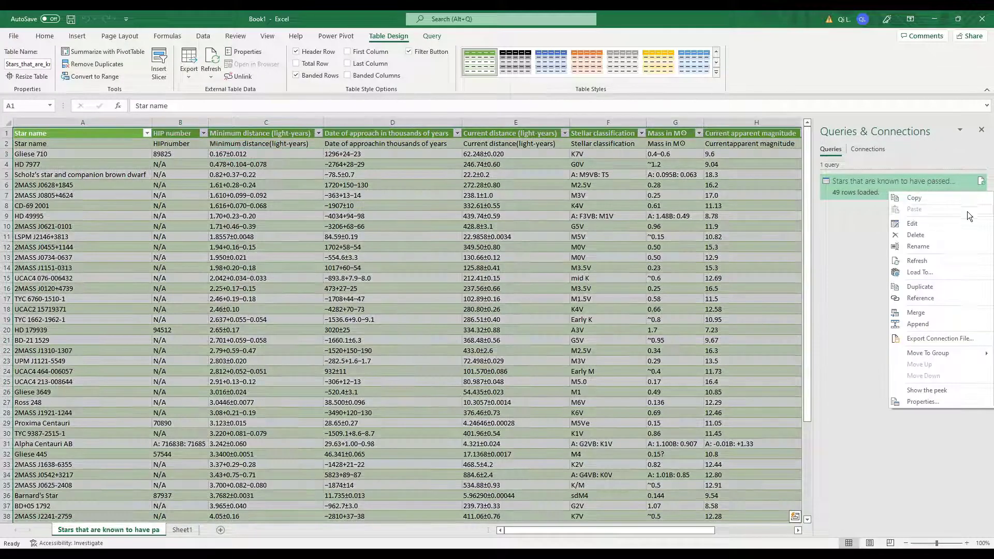
{"action": "left_click", "coordinate": [965, 224]}
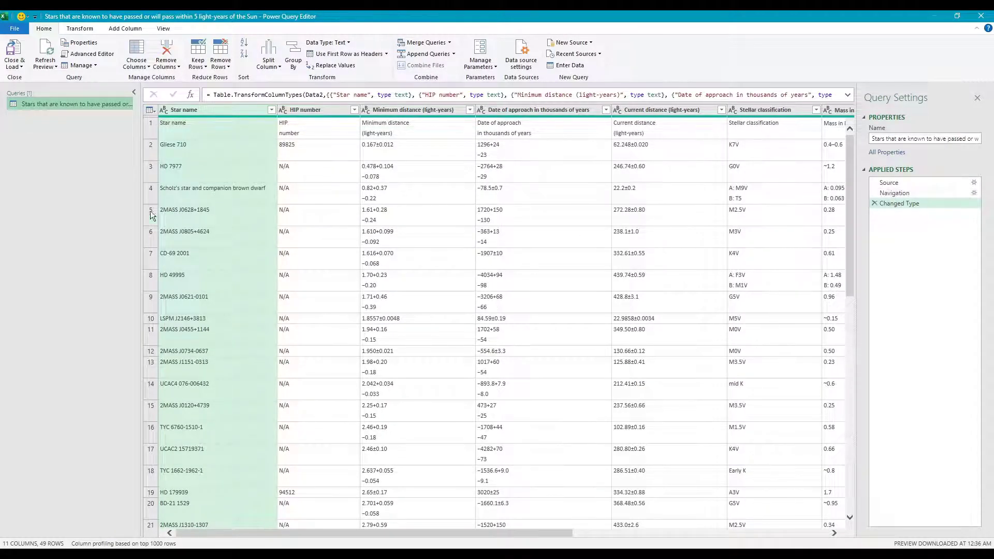
Step: Remove the top 1 row, the repeated header, from the table
{"action": "left_click", "coordinate": [153, 132]}
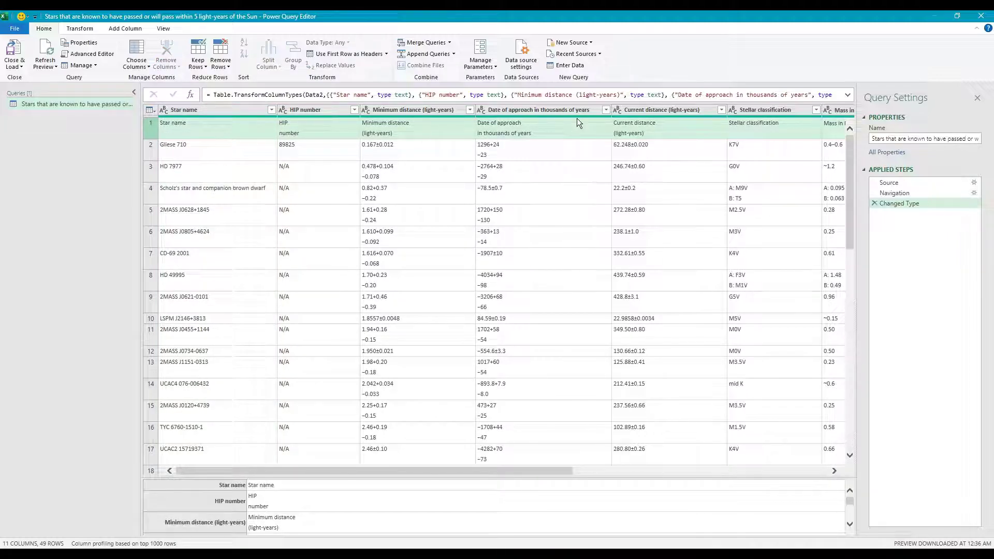
{"action": "left_click", "coordinate": [150, 110]}
{"action": "left_click", "coordinate": [198, 110]}
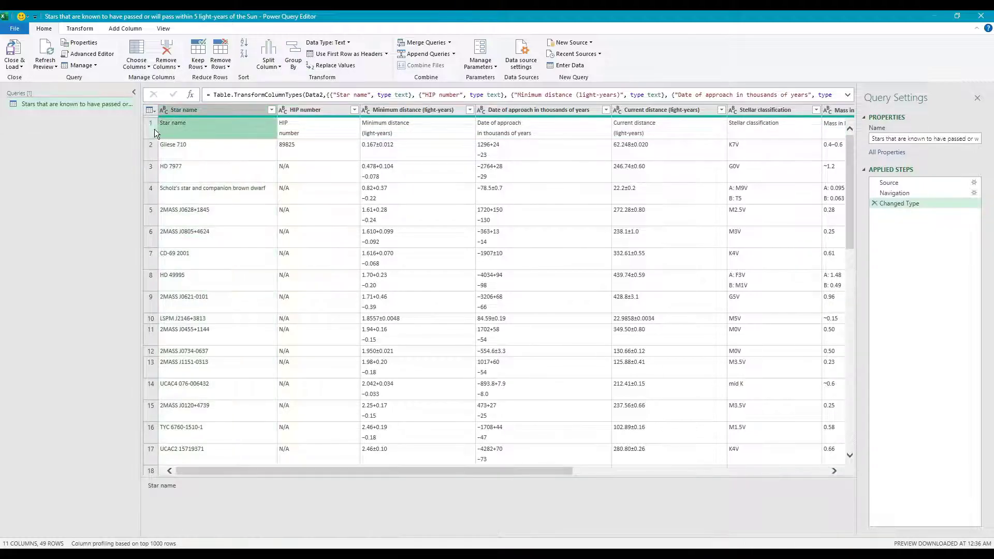
{"action": "left_click", "coordinate": [155, 128]}
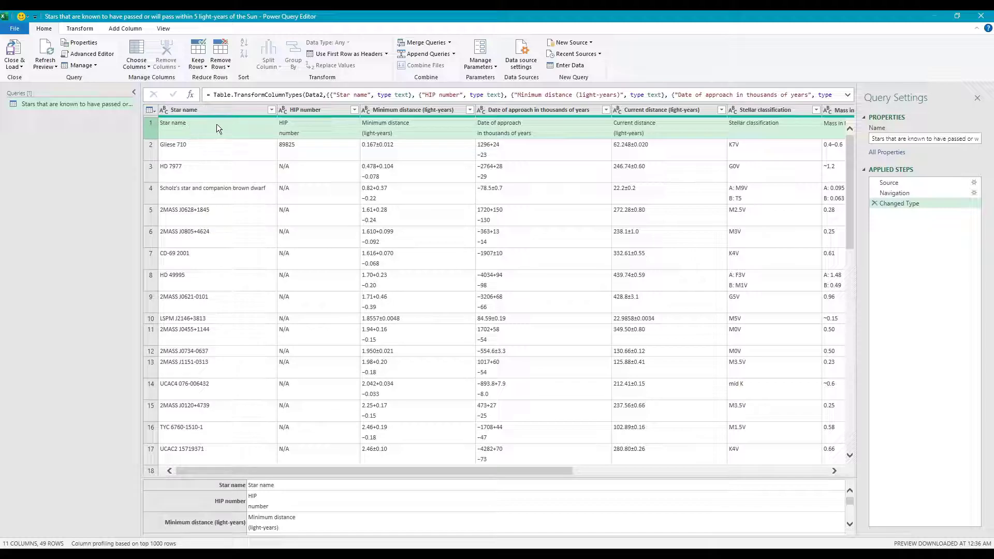
{"action": "left_click", "coordinate": [227, 65]}
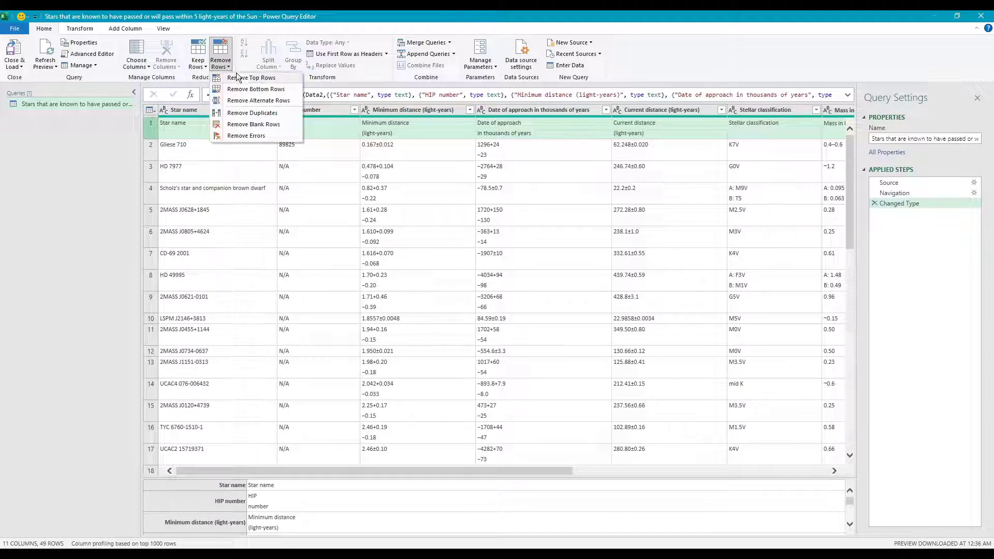
{"action": "left_click", "coordinate": [243, 78]}
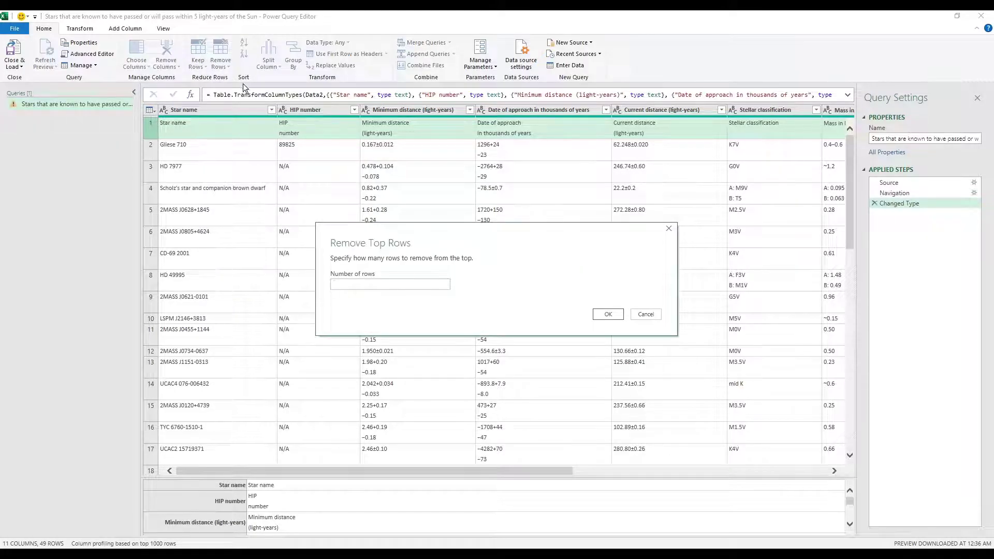
{"action": "left_click", "coordinate": [604, 313]}
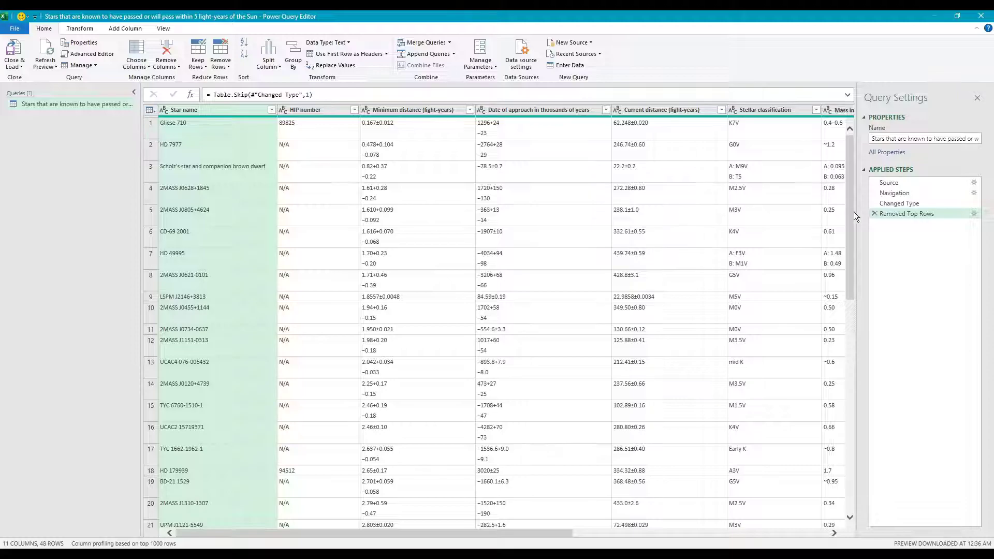
Step: Compare Applied Steps before and after the removal, confirming Gliese 710 now leads the 48 rows
{"action": "left_click", "coordinate": [904, 202]}
{"action": "left_click", "coordinate": [901, 212]}
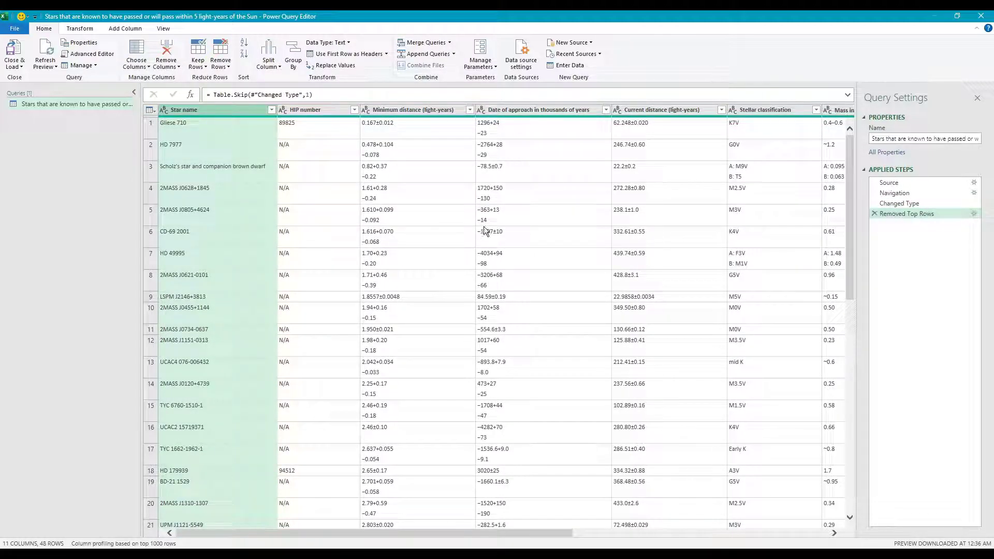
{"action": "left_click", "coordinate": [224, 154]}
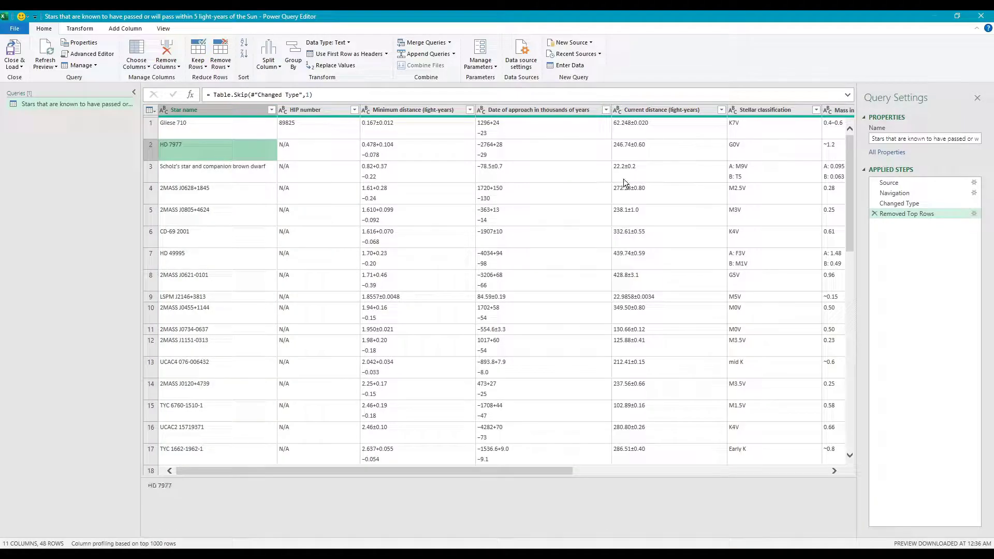
{"action": "left_click_drag", "start_coordinate": [492, 471], "coordinate": [376, 469]}
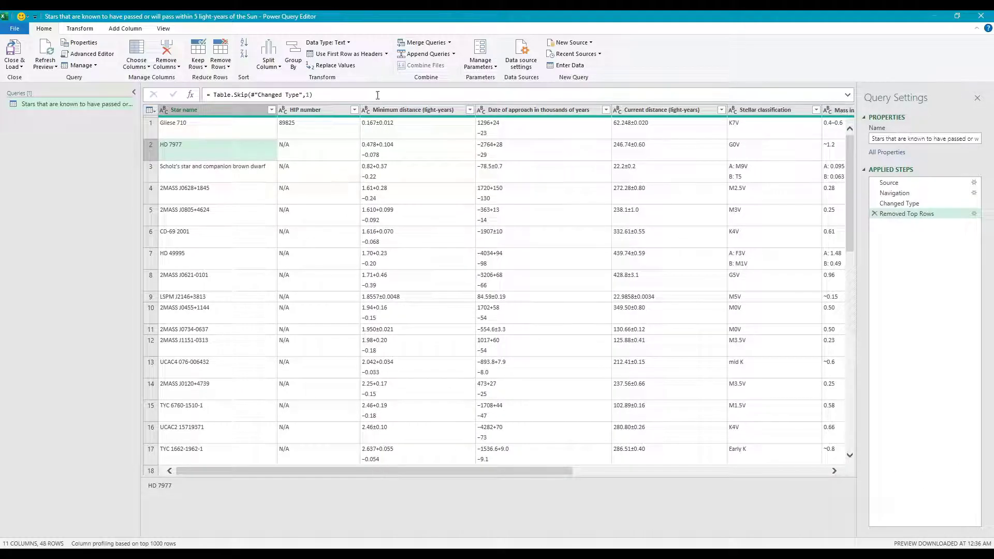
Step: With the Minimum distance (light-years) column selected, start a Custom Column from Add Column
{"action": "left_click", "coordinate": [388, 108]}
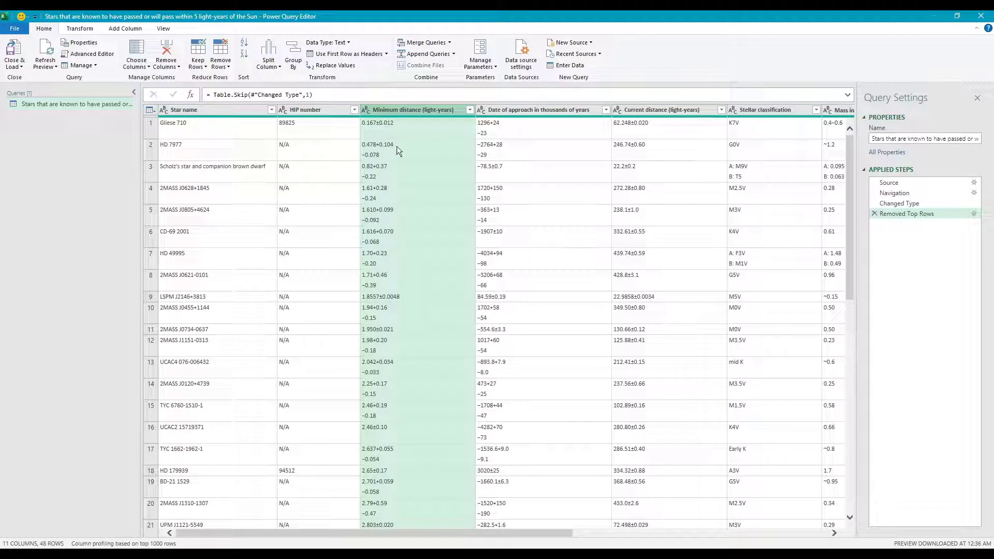
{"action": "scroll", "coordinate": [403, 269], "scroll_direction": "down", "scroll_amount": 3}
{"action": "scroll", "coordinate": [399, 275], "scroll_direction": "up", "scroll_amount": 3}
{"action": "left_click", "coordinate": [75, 30]}
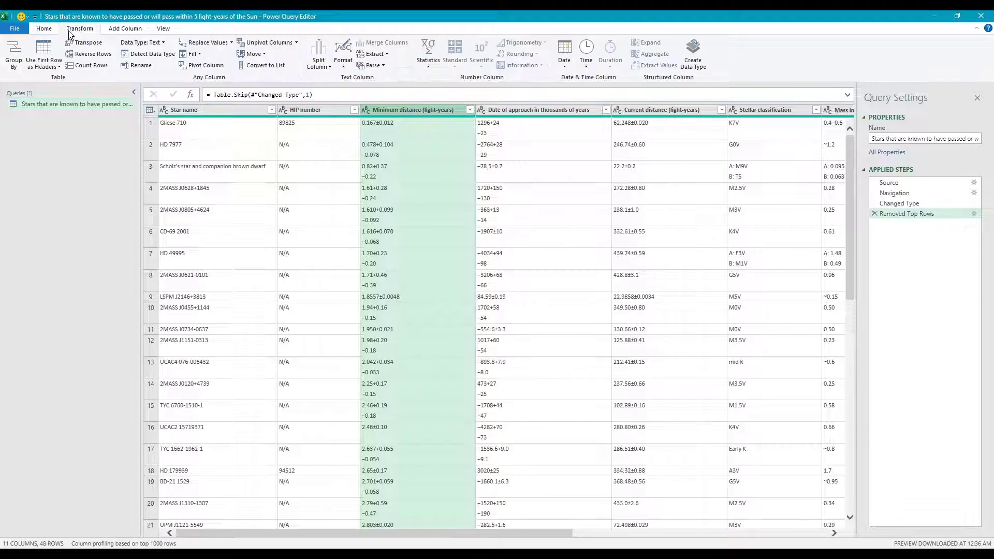
{"action": "left_click", "coordinate": [135, 29]}
{"action": "left_click", "coordinate": [62, 58]}
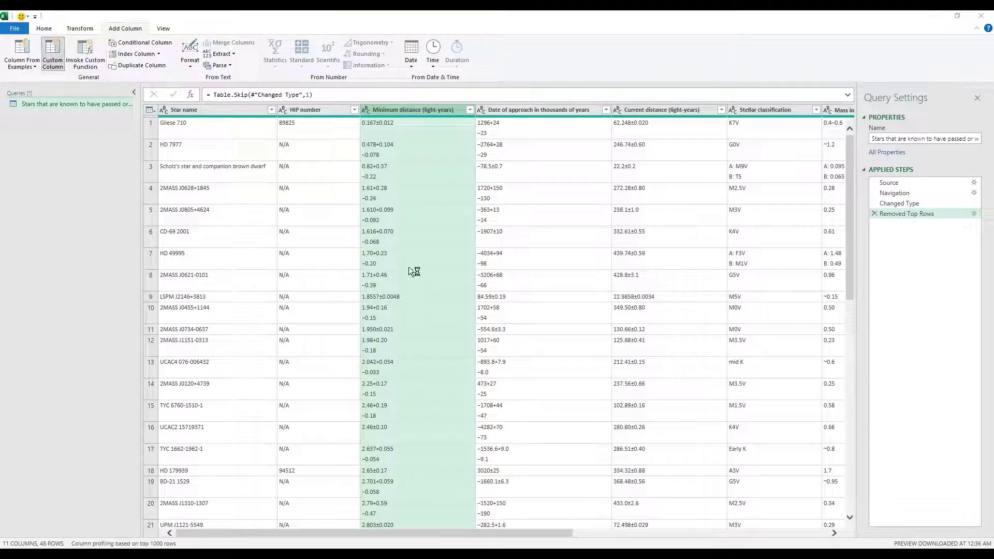
Step: Name the column 'Minimum Distance' with formula each Text.BeforeDelimiter([#"Minimum distance (light-years)"],"±")
{"action": "double_click", "coordinate": [411, 229]}
{"action": "type", "text": "Minimum"}
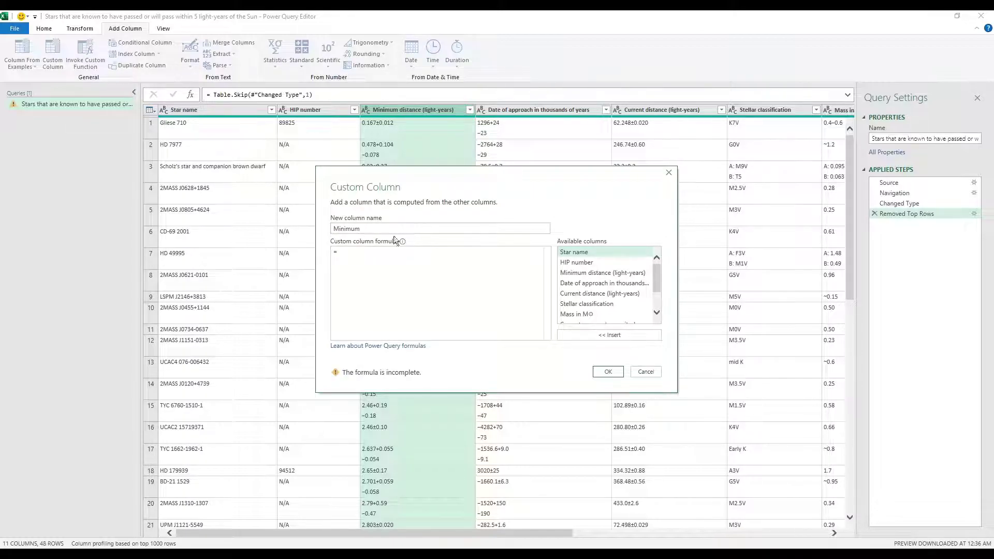
{"action": "type", "text": " Distance"}
{"action": "double_click", "coordinate": [621, 273]}
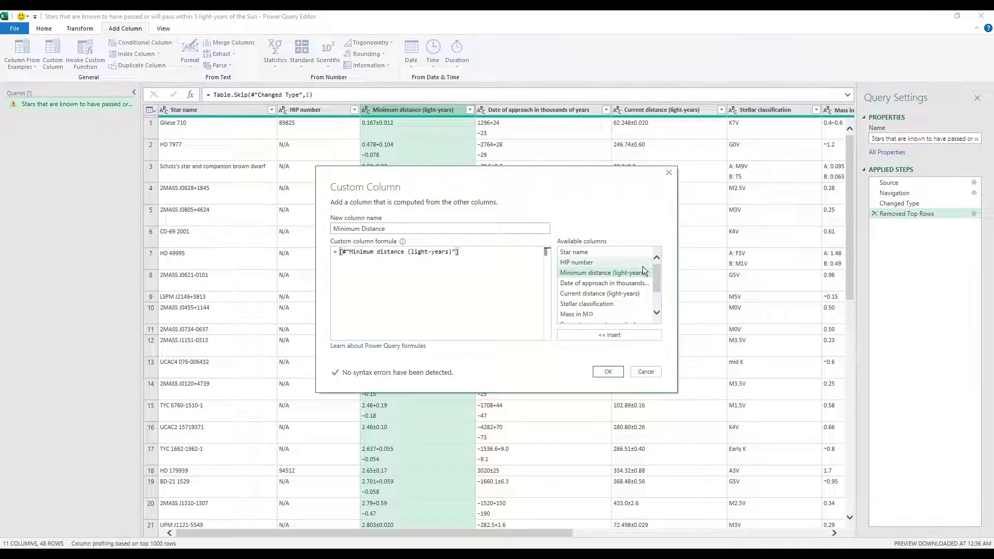
{"action": "type", "text": "each Text"}
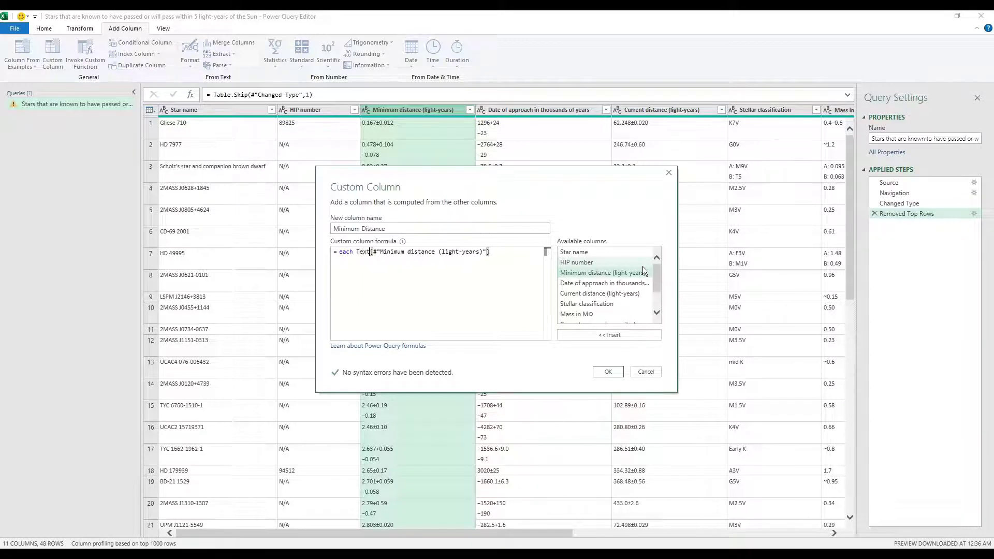
{"action": "type", "text": ".Before"}
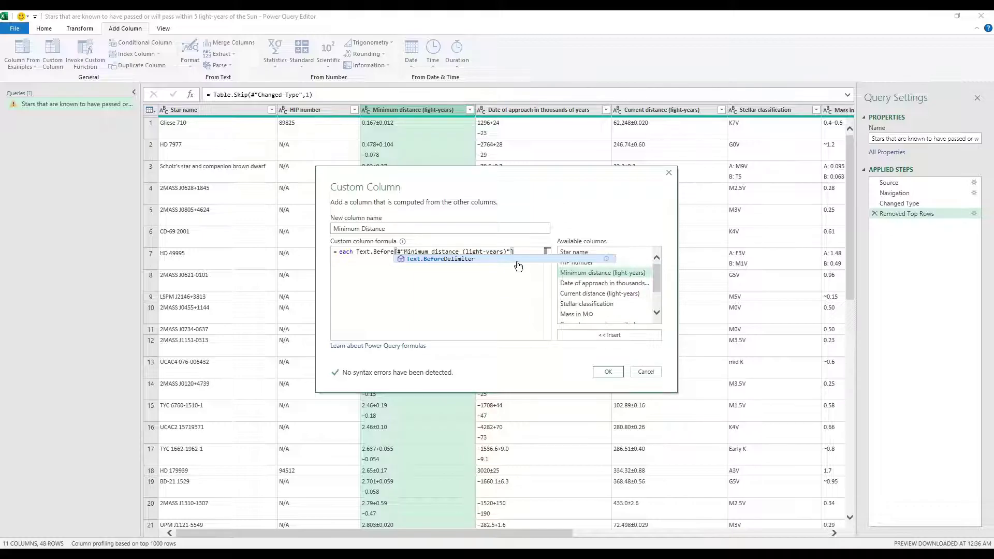
{"action": "key", "text": "Tab"}
{"action": "type", "text": "("}
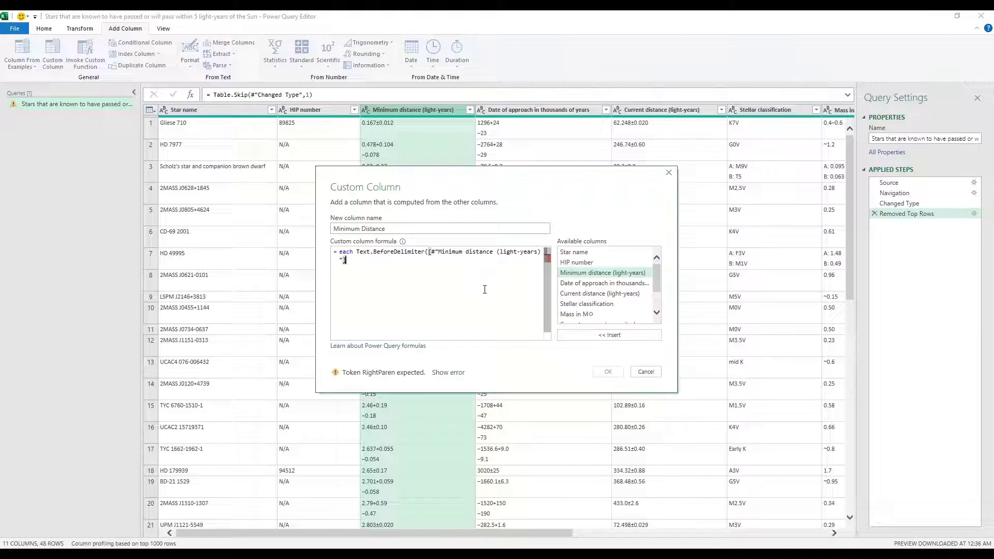
{"action": "type", "text": ","}
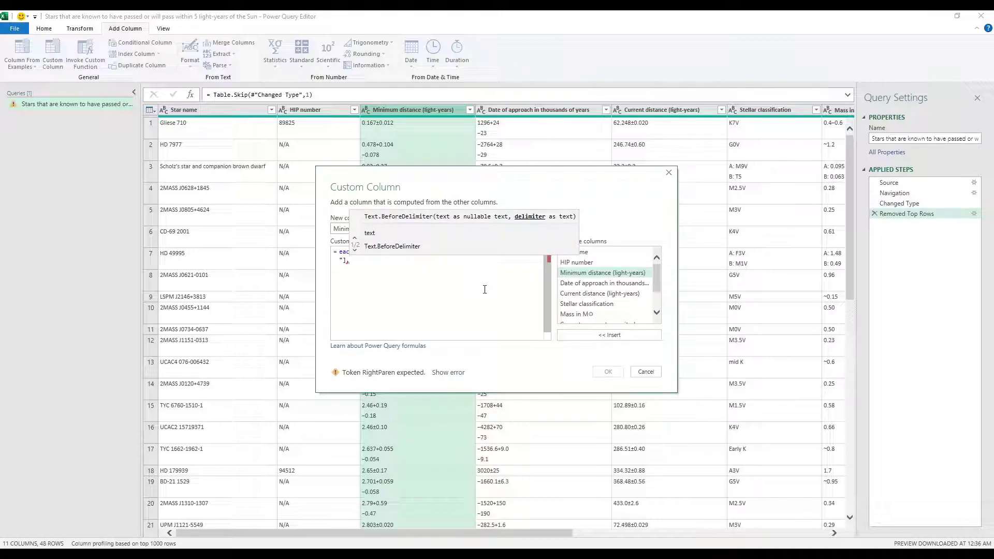
{"action": "type", "text": "\"\""}
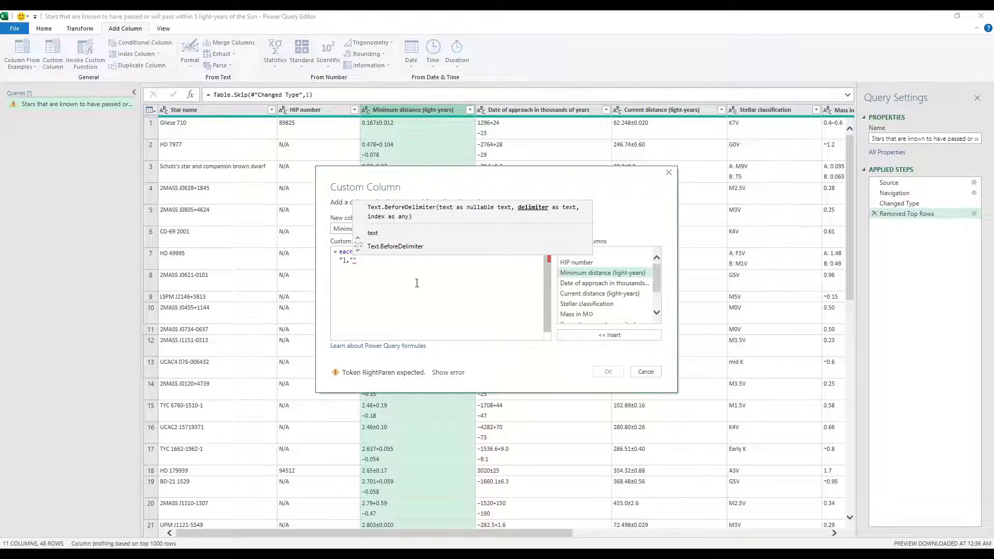
{"action": "type", "text": "±"}
{"action": "key", "text": "Escape"}
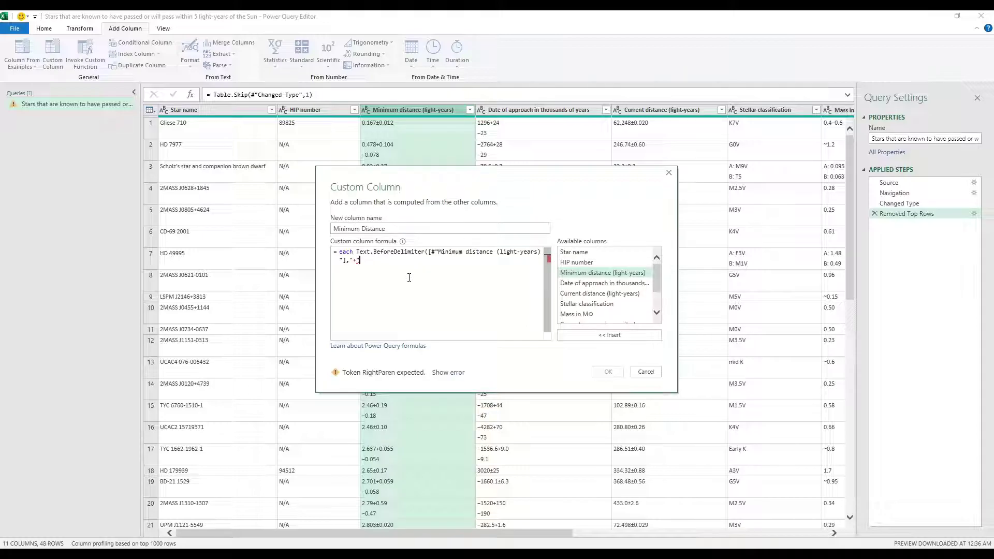
{"action": "type", "text": ")"}
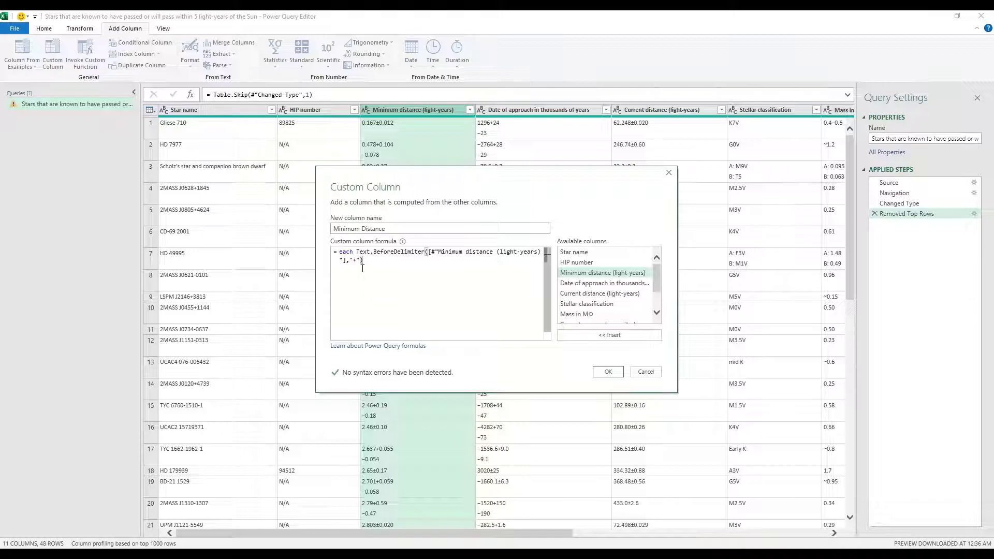
Step: Create Minimum Distance, move it beside the original distance column, and compare values for Gliese 710 and HD 7977
{"action": "left_click", "coordinate": [617, 370]}
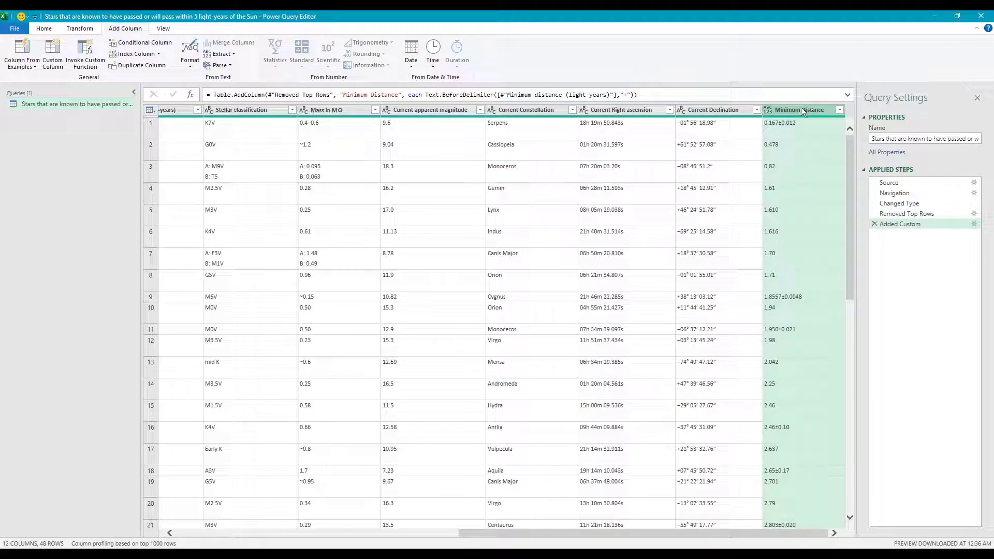
{"action": "left_click_drag", "start_coordinate": [801, 108], "coordinate": [530, 154]}
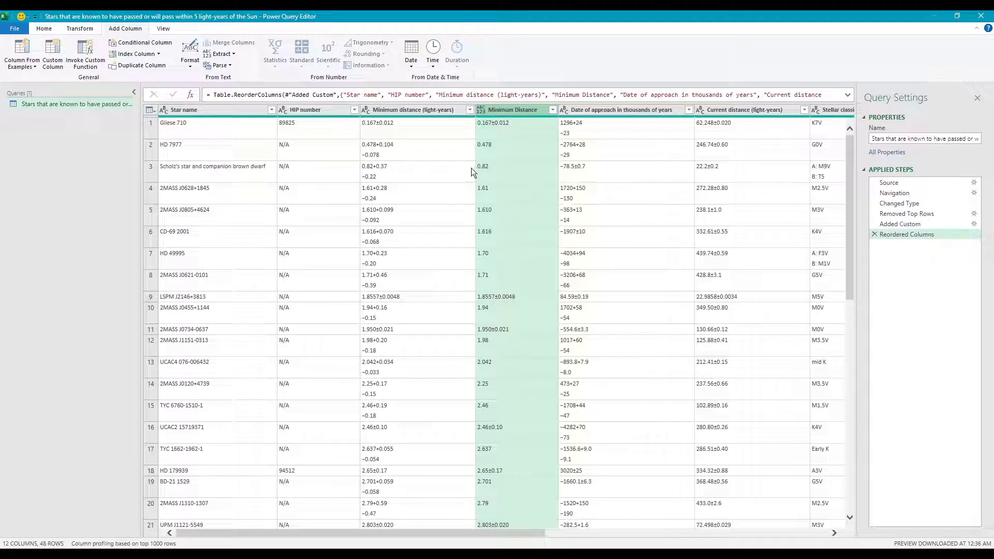
{"action": "left_click", "coordinate": [435, 127]}
{"action": "left_click", "coordinate": [466, 146]}
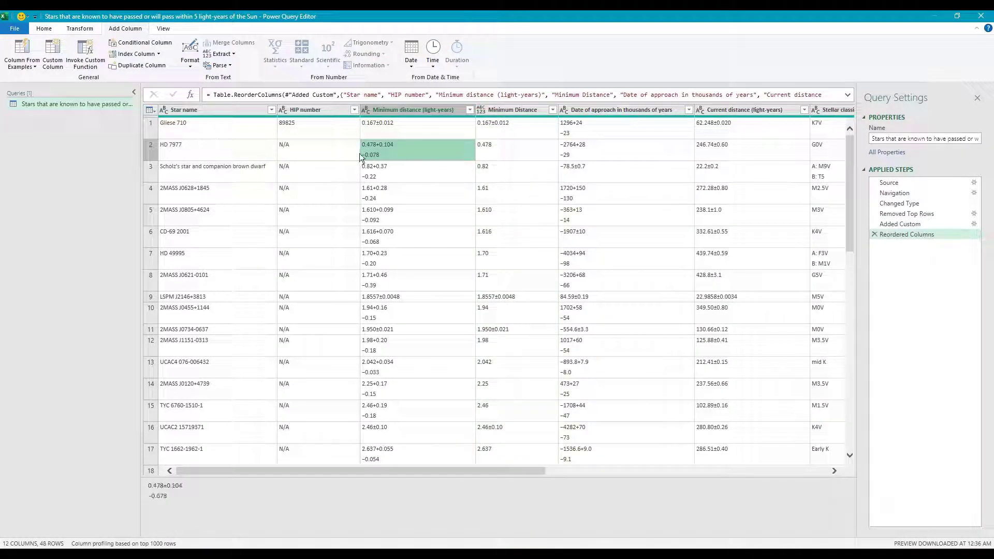
{"action": "left_click", "coordinate": [535, 148]}
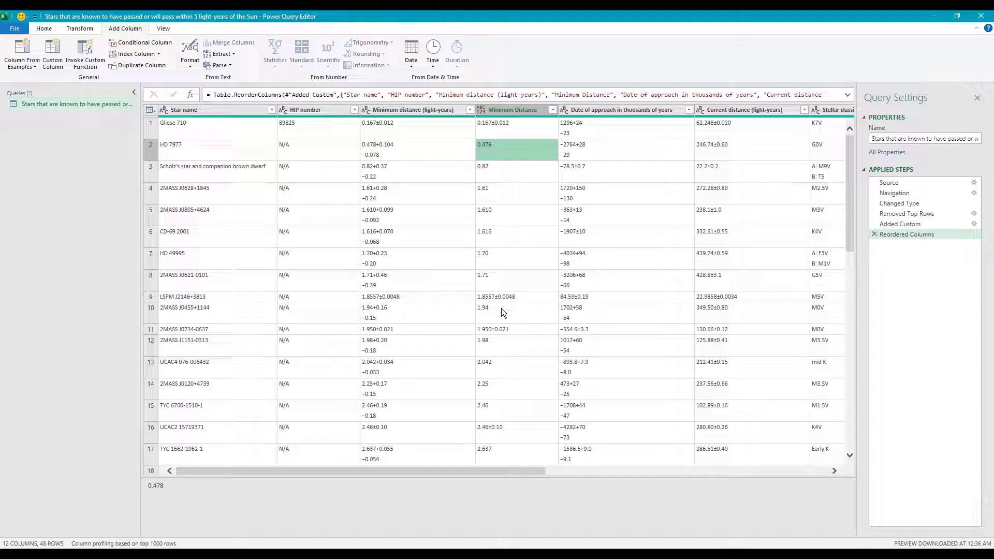
{"action": "left_click", "coordinate": [503, 127]}
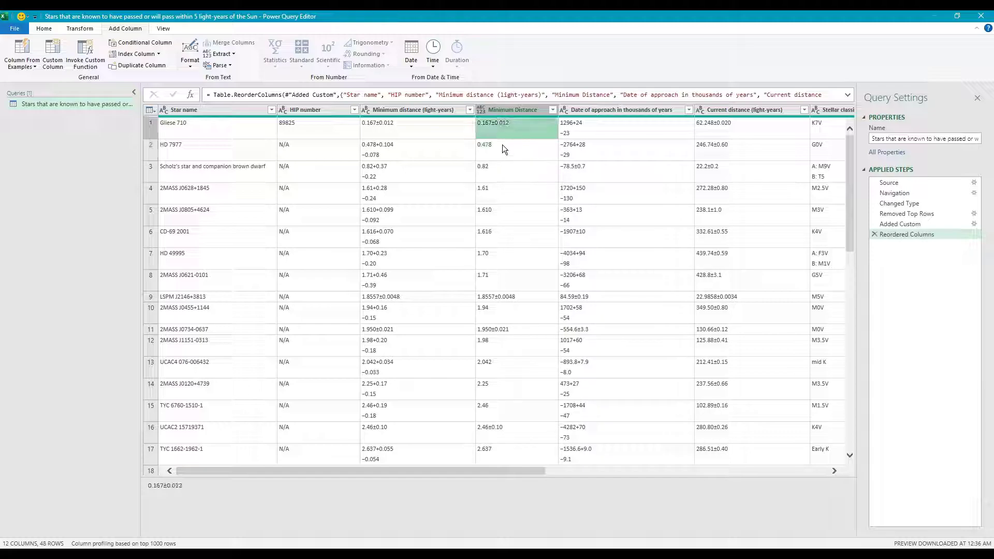
Step: Examine values still carrying ± and reopen the Added Custom step's formula for editing
{"action": "left_click", "coordinate": [166, 487]}
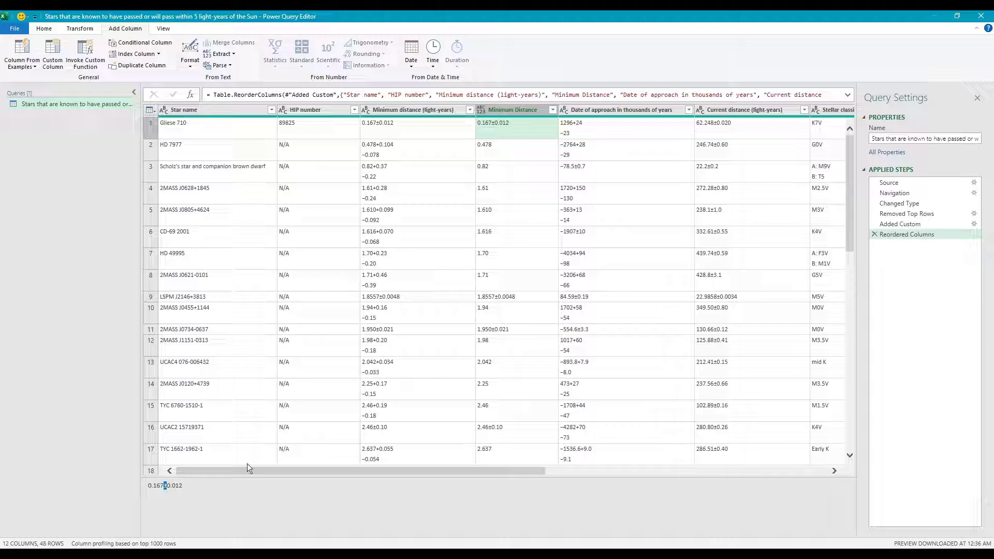
{"action": "scroll", "coordinate": [585, 330], "scroll_direction": "down", "scroll_amount": 10}
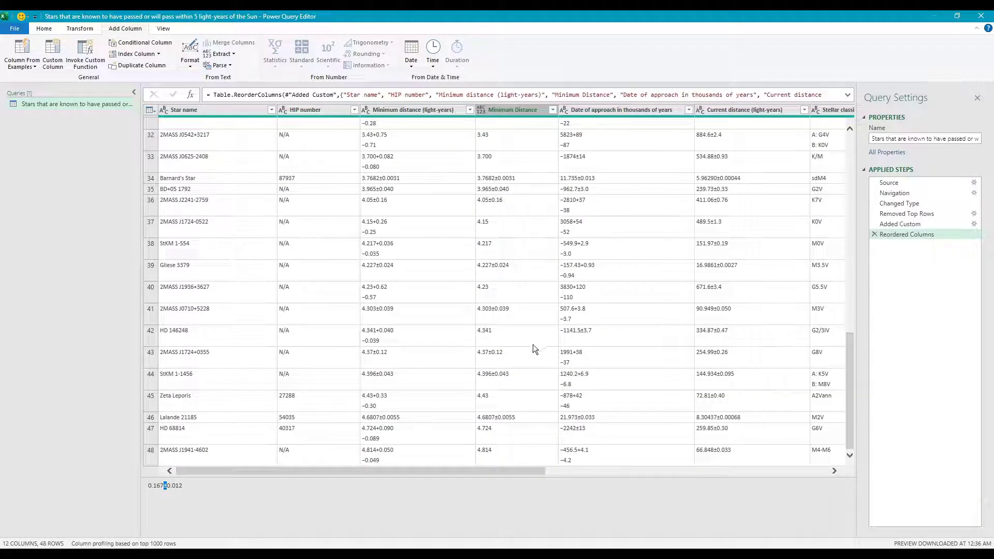
{"action": "scroll", "coordinate": [532, 344], "scroll_direction": "up", "scroll_amount": 10}
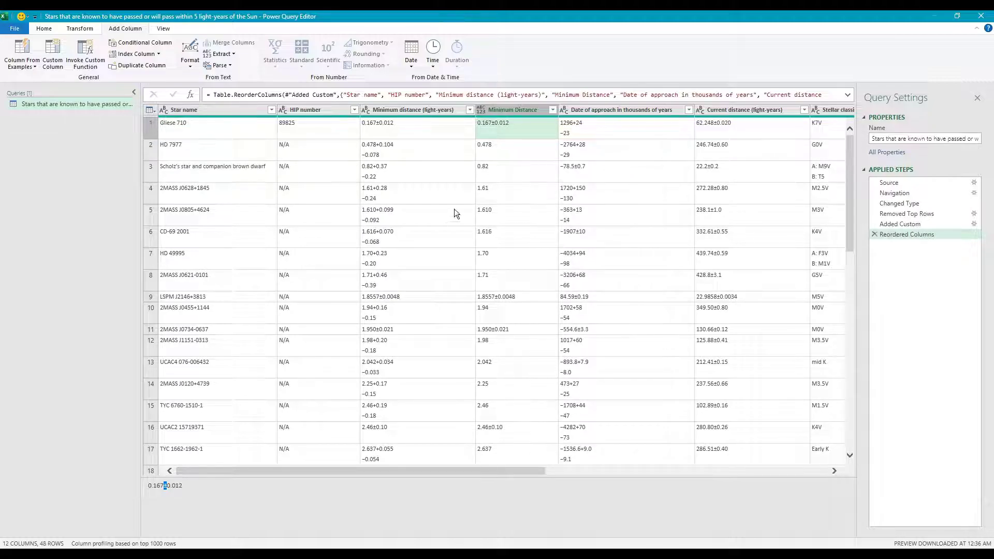
{"action": "left_click", "coordinate": [901, 225]}
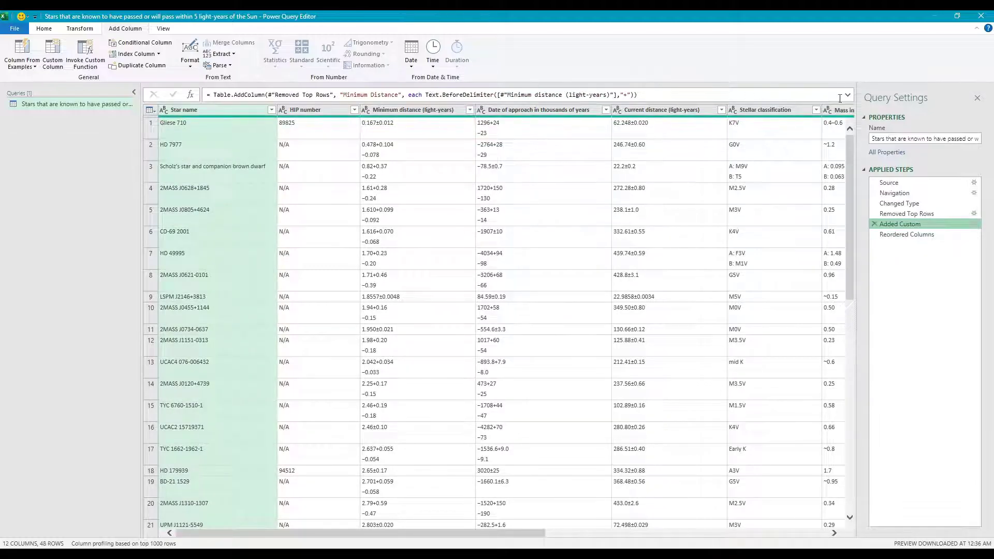
{"action": "left_click", "coordinate": [974, 224]}
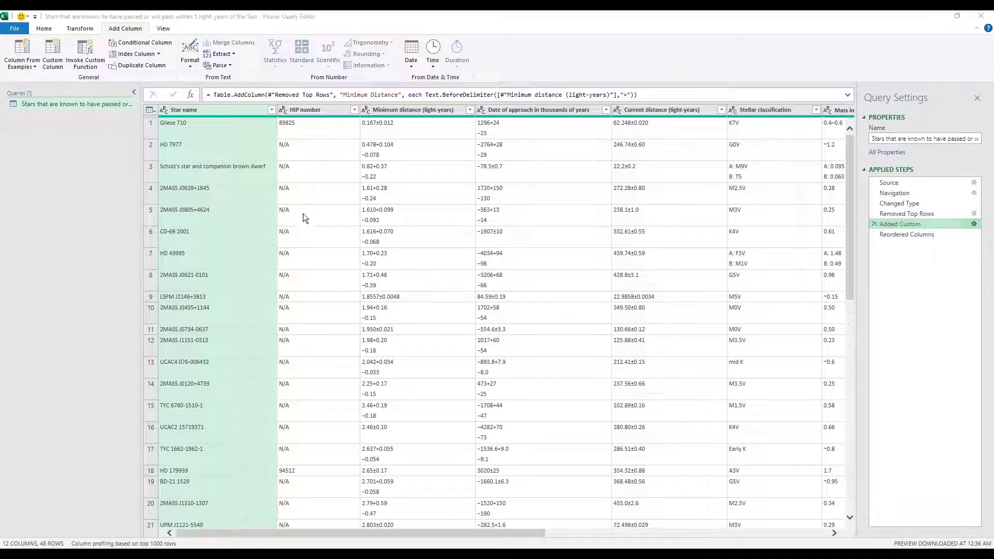
Step: Prefix the formula with each if Text.Contains([#"Minimum distance (light-years)"],"+") then
{"action": "left_click", "coordinate": [403, 311]}
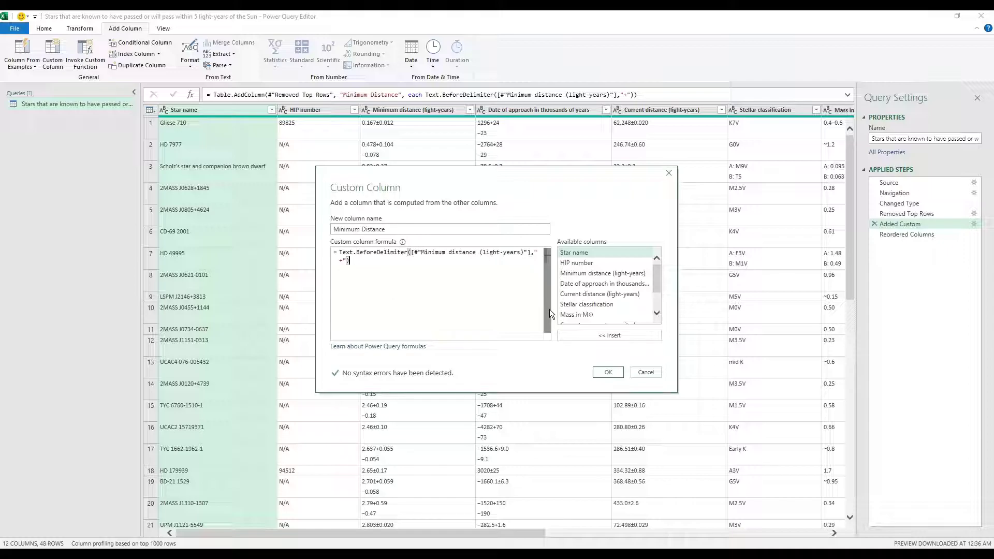
{"action": "key", "text": "ctrl+Home"}
{"action": "type", "text": "each "}
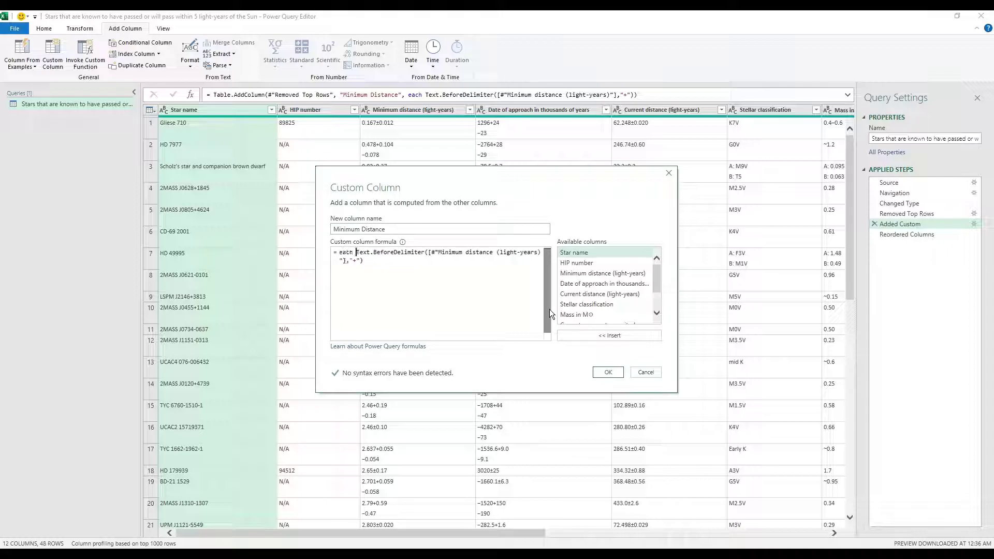
{"action": "type", "text": "if"}
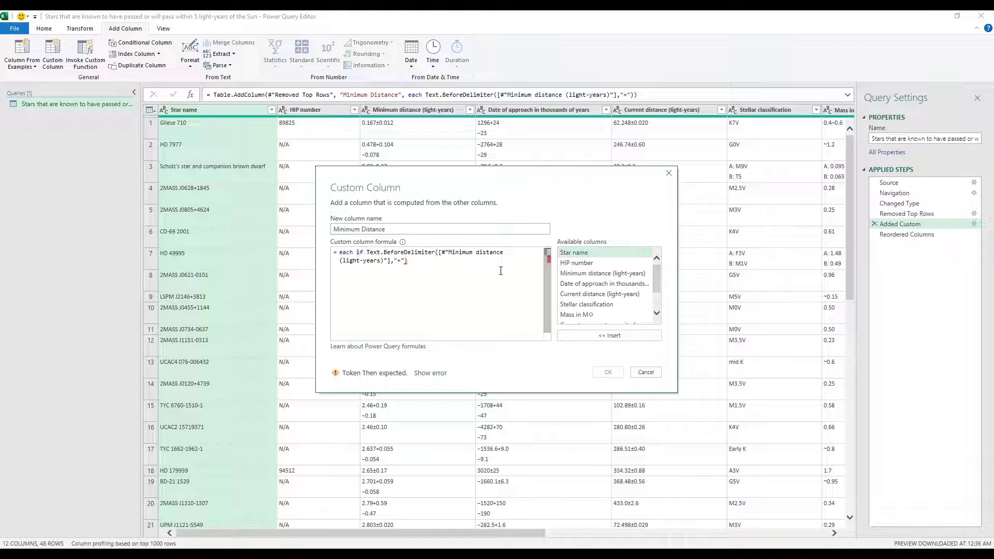
{"action": "double_click", "coordinate": [632, 273]}
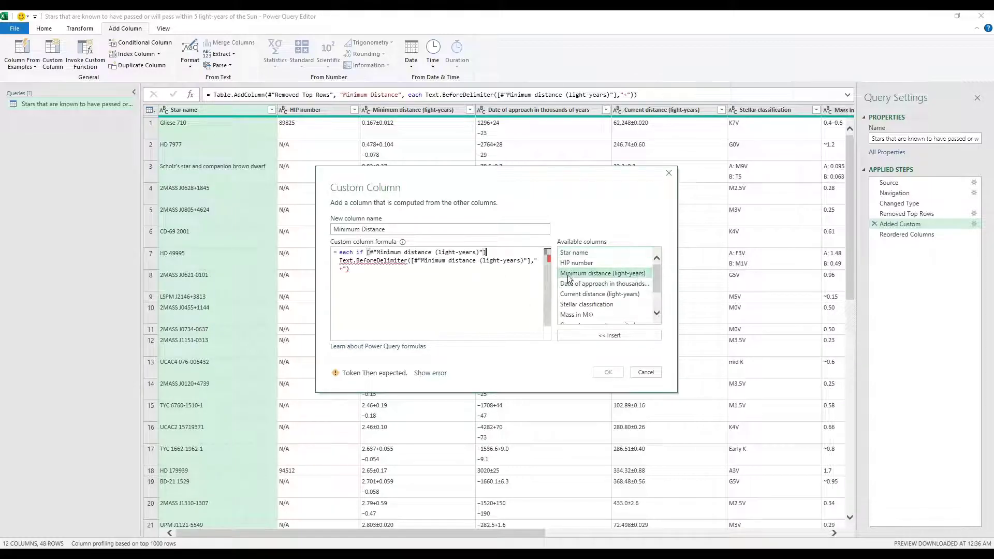
{"action": "left_click", "coordinate": [368, 253]}
{"action": "type", "text": "Text.Contains"}
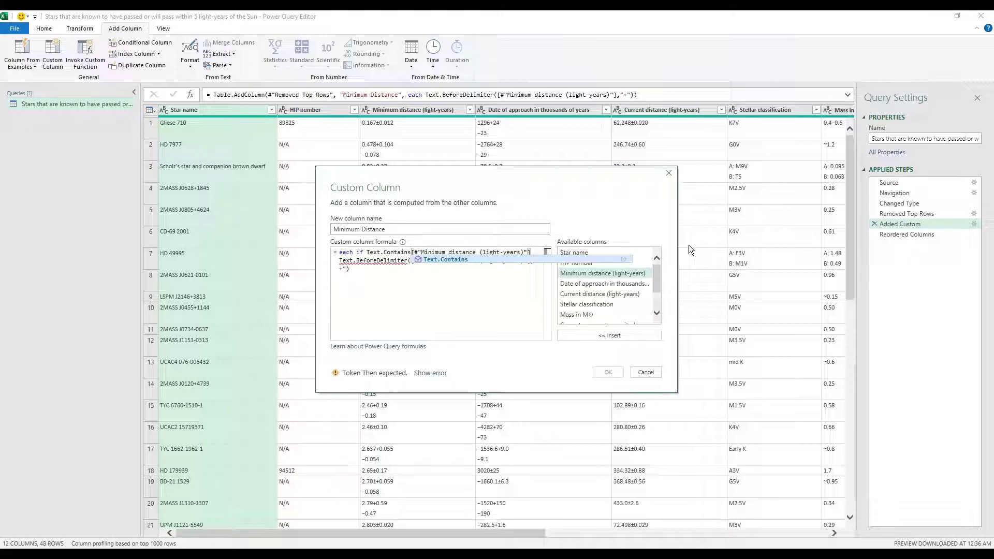
{"action": "type", "text": "("}
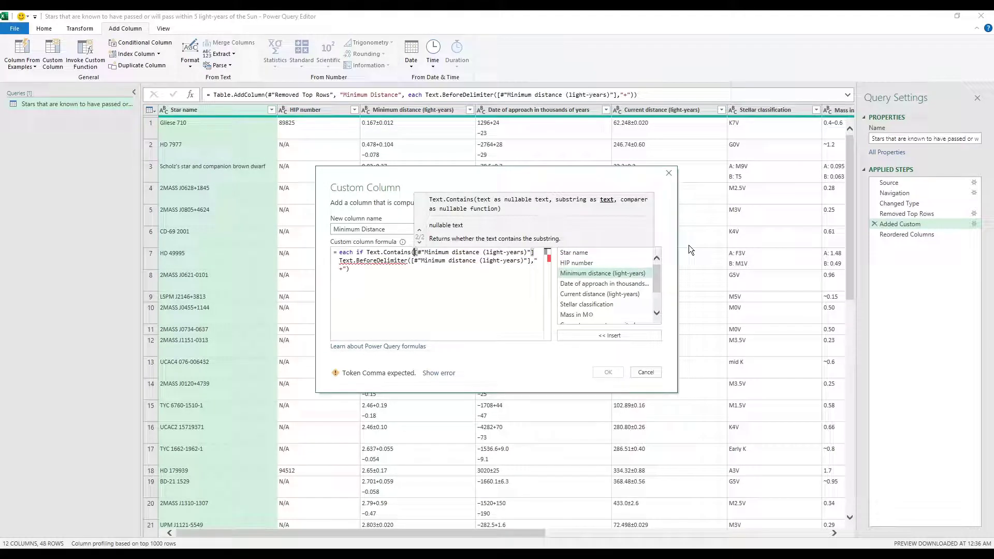
{"action": "left_click", "coordinate": [538, 252]}
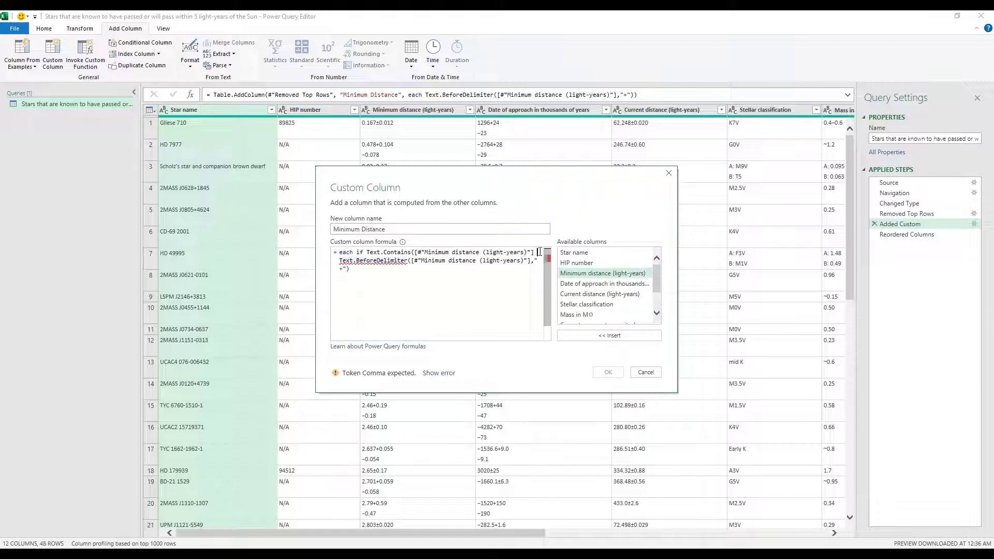
{"action": "type", "text": ",\"+"}
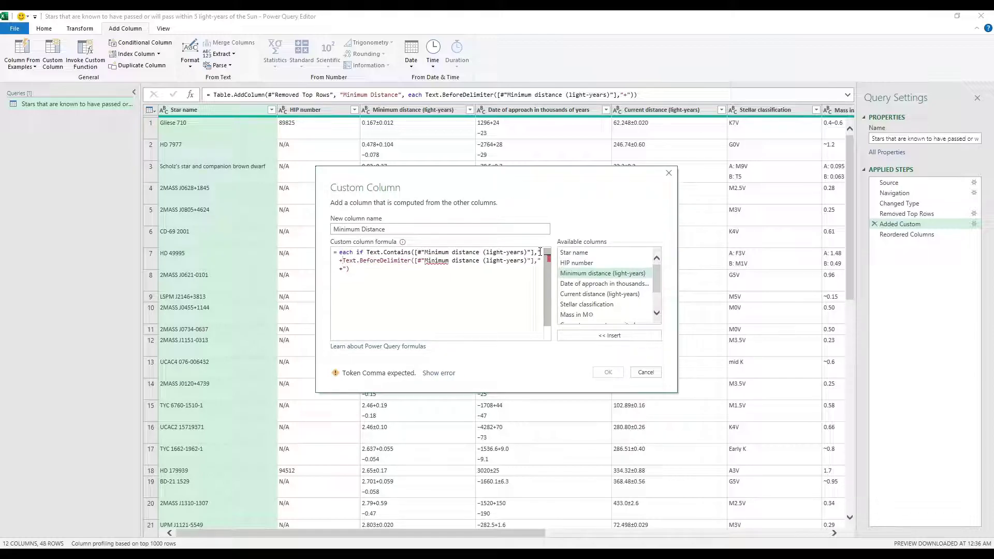
{"action": "type", "text": "\") "}
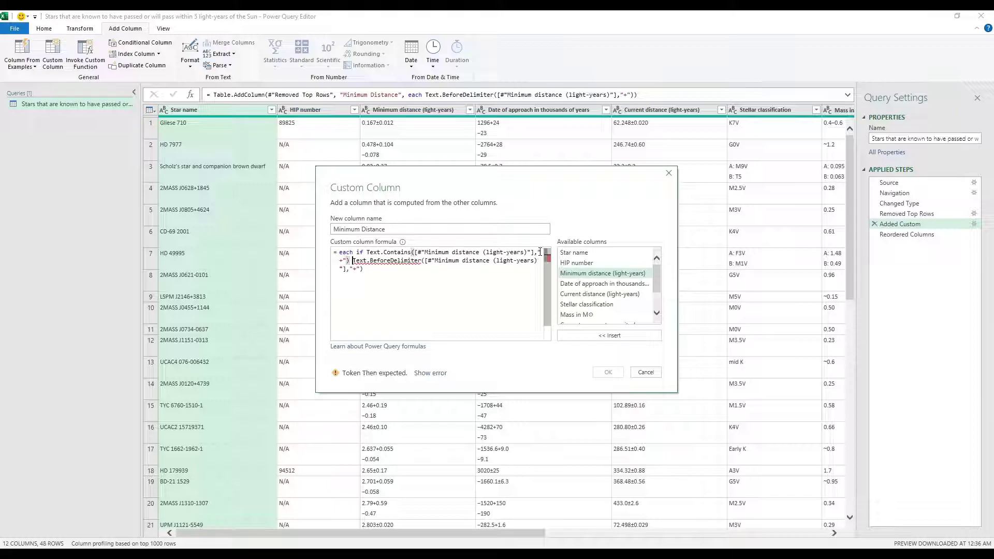
{"action": "type", "text": "then"}
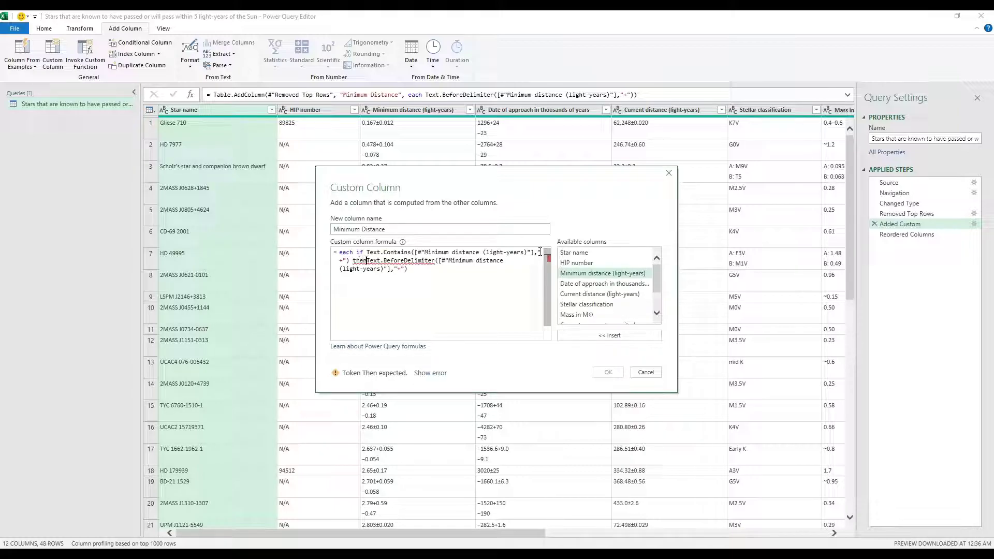
{"action": "left_click", "coordinate": [391, 296]}
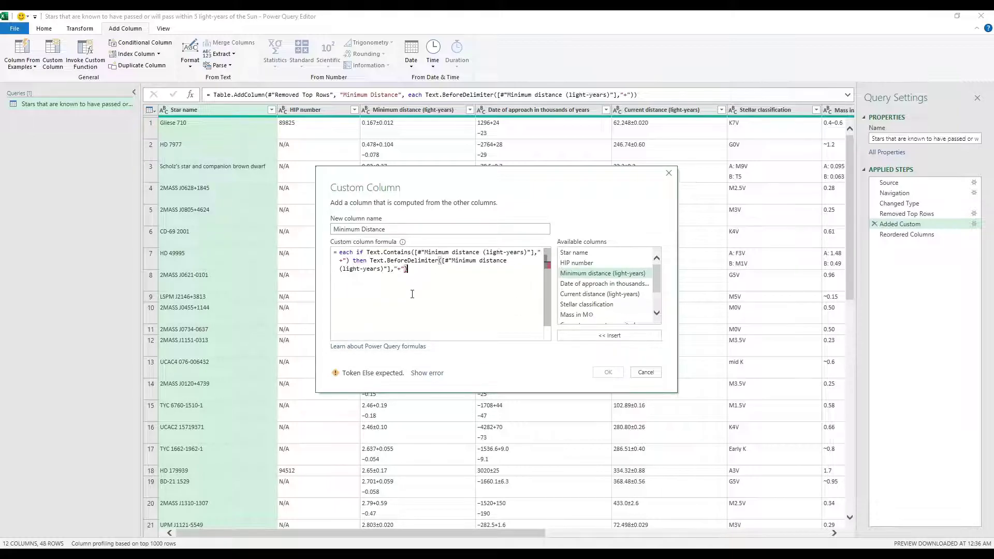
Step: Add an else if branch by copying the Text.Contains condition and Text.BeforeDelimiter extraction after else if
{"action": "left_click_drag", "start_coordinate": [369, 260], "coordinate": [446, 265]}
{"action": "left_click", "coordinate": [407, 277]}
{"action": "type", "text": "if "}
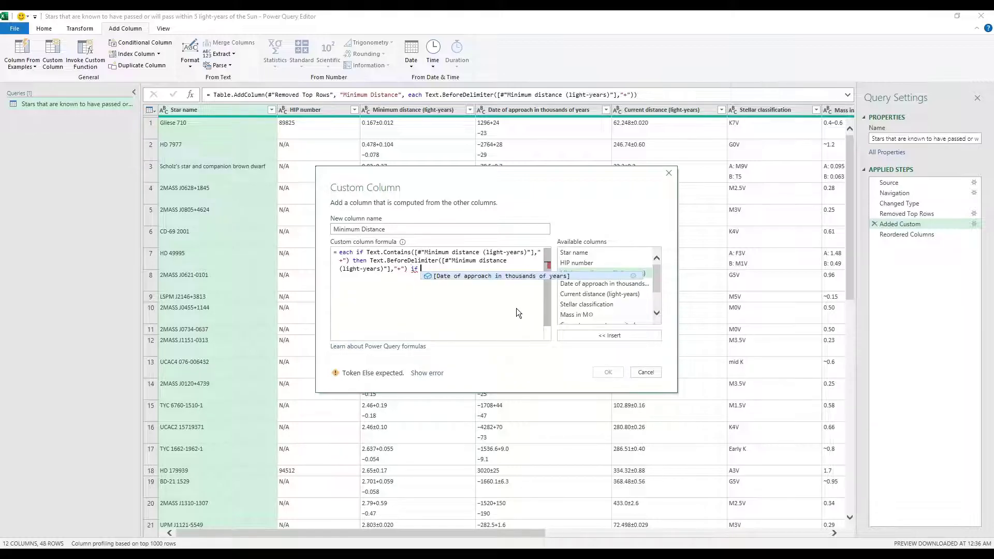
{"action": "type", "text": "else"}
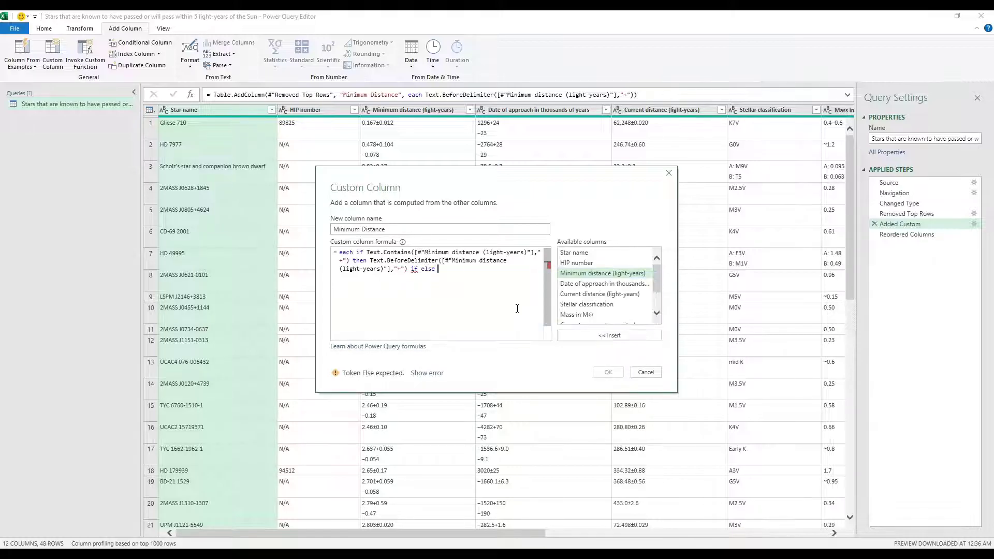
{"action": "double_click", "coordinate": [415, 269]}
{"action": "key", "text": "BackSpace"}
{"action": "left_click", "coordinate": [455, 274]}
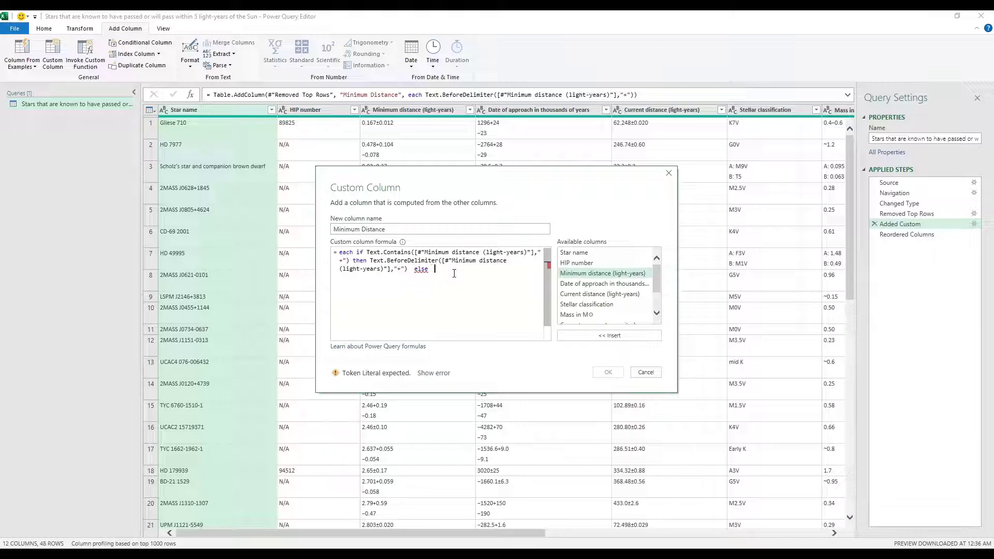
{"action": "type", "text": "if "}
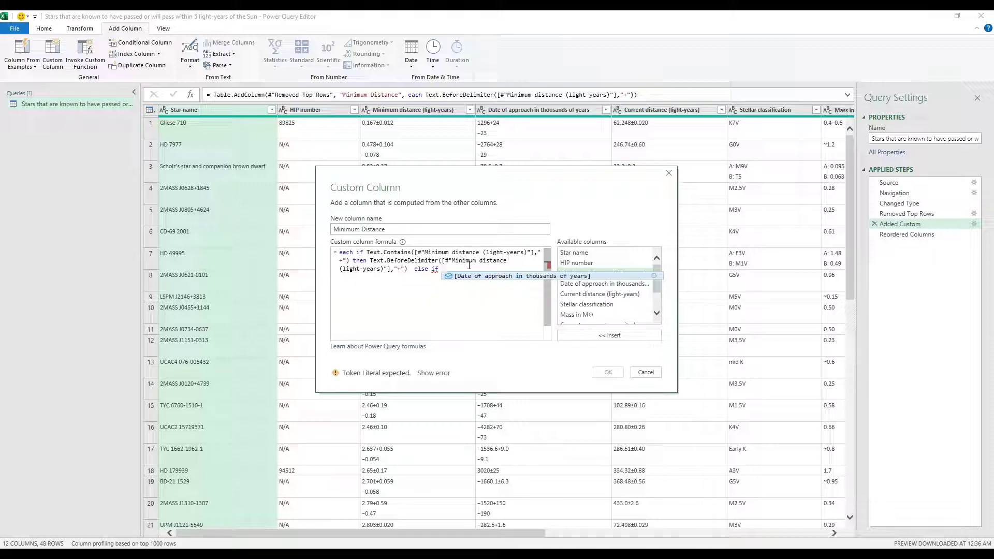
{"action": "type", "text": "["}
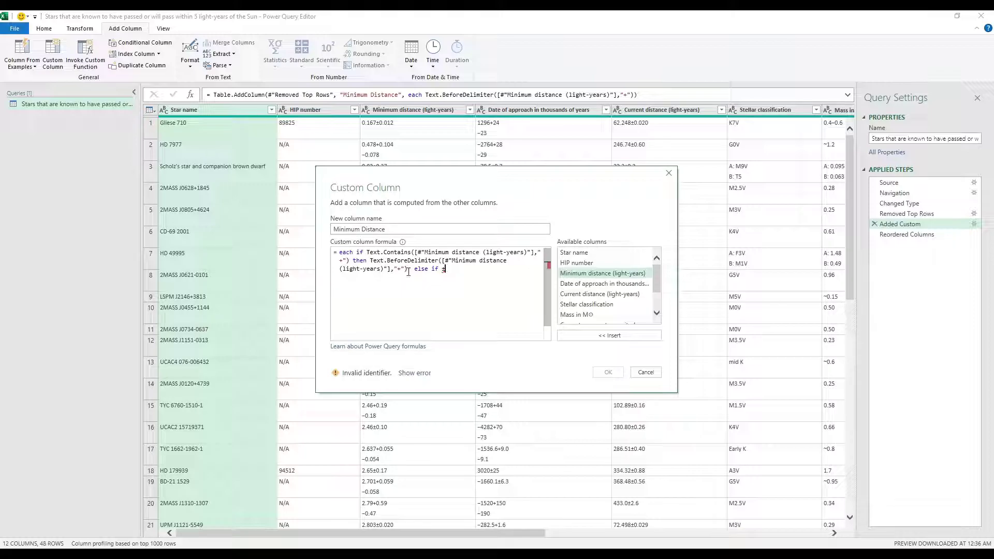
{"action": "left_click_drag", "start_coordinate": [407, 269], "coordinate": [367, 253]}
{"action": "key", "text": "ctrl+c"}
{"action": "left_click", "coordinate": [446, 269]}
{"action": "key", "text": "ctrl+v"}
{"action": "left_click", "coordinate": [445, 269]}
{"action": "key", "text": "BackSpace"}
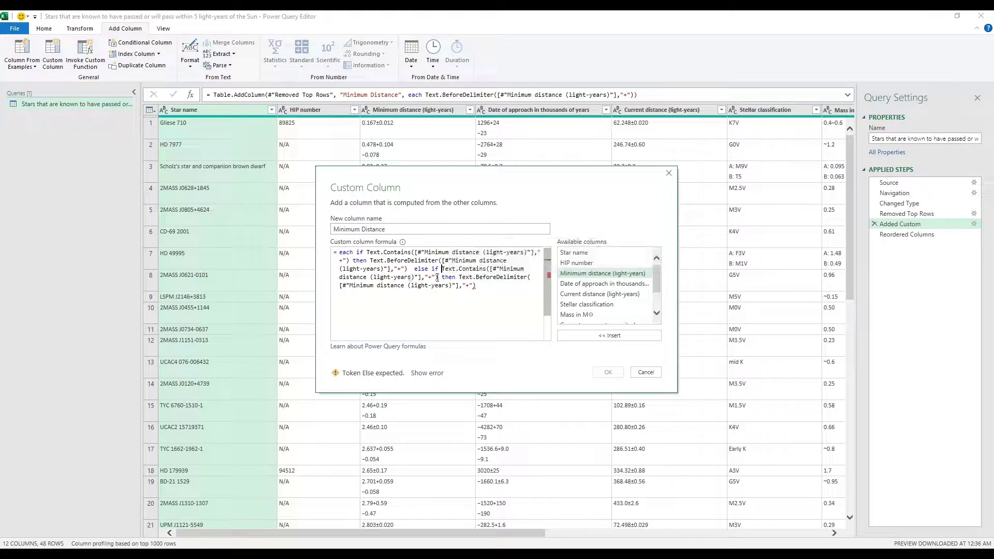
Step: Change the else-if delimiter to "±", finish with else null, and apply the Minimum Distance column
{"action": "left_click", "coordinate": [433, 278]}
{"action": "left_click", "coordinate": [469, 287]}
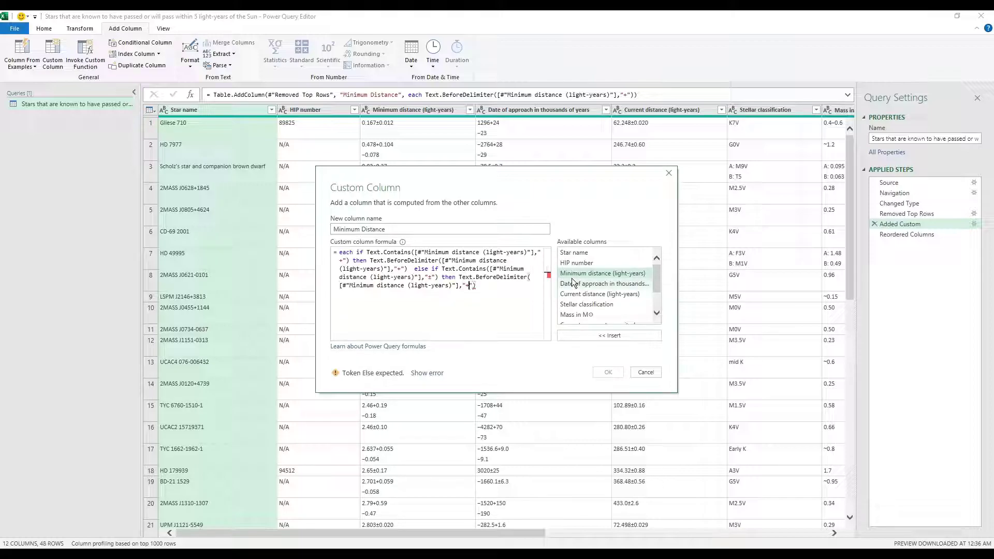
{"action": "key", "text": "BackSpace"}
{"action": "type", "text": "±\")"}
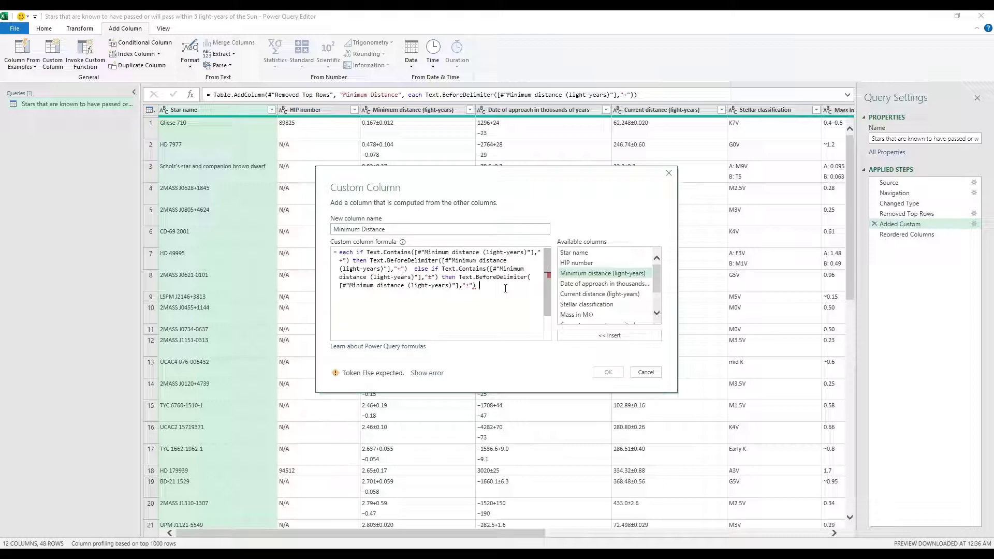
{"action": "type", "text": " else null"}
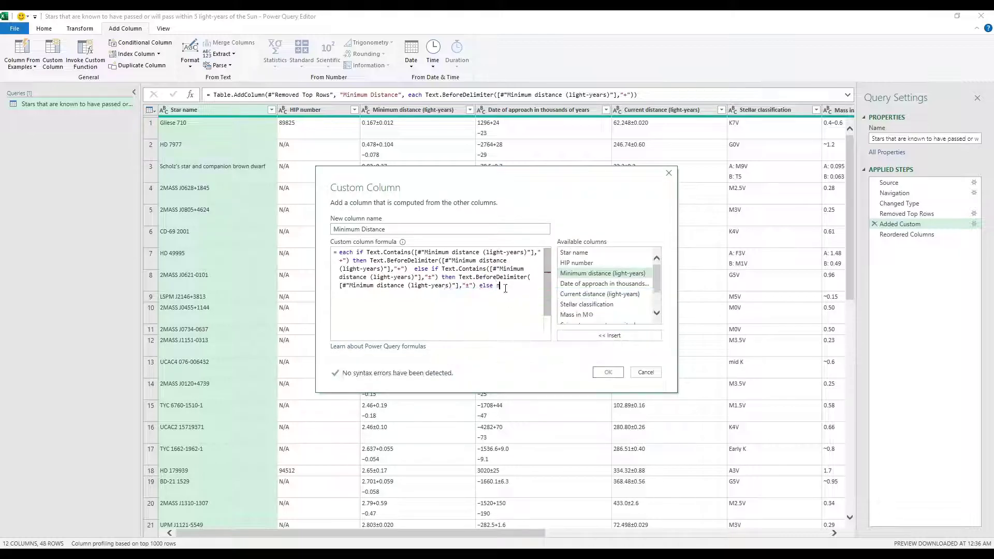
{"action": "left_click", "coordinate": [492, 261]}
{"action": "key", "text": "ctrl+a"}
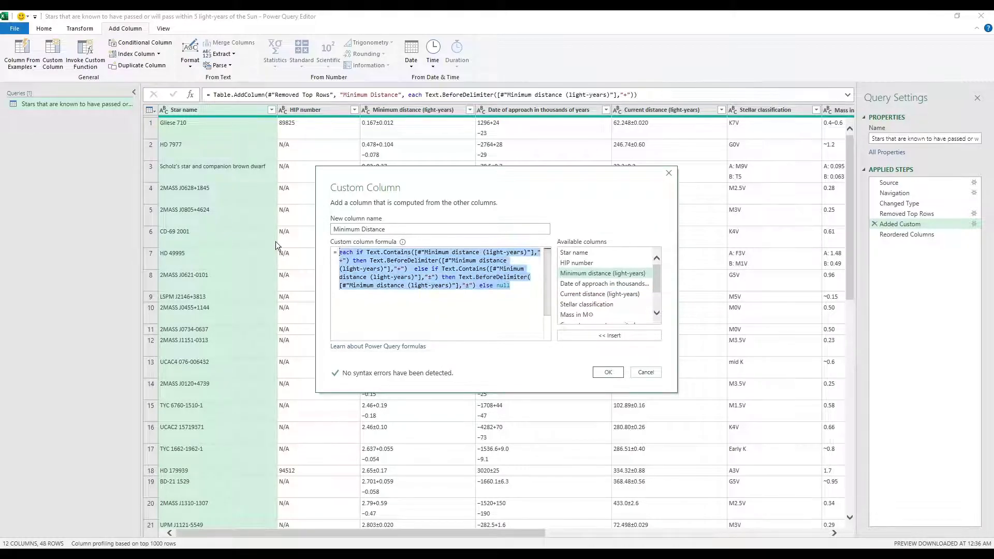
{"action": "left_click", "coordinate": [539, 291]}
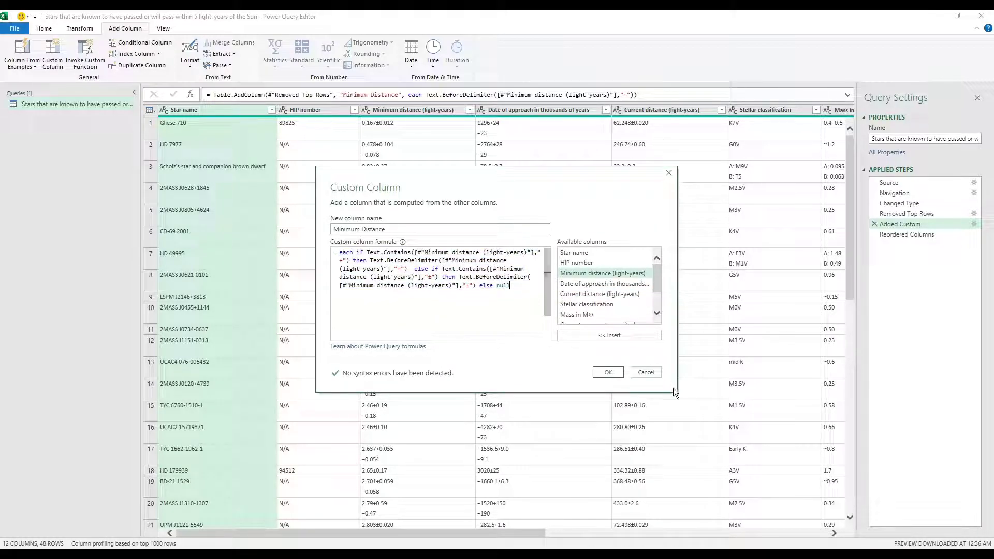
{"action": "left_click", "coordinate": [609, 373]}
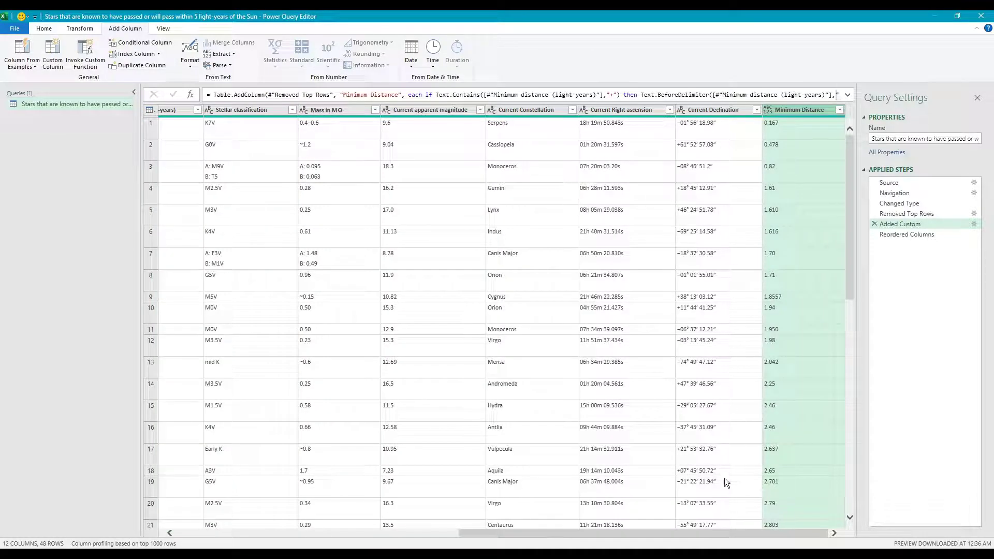
Step: View the Reordered Columns step with both distance columns selected, showing plain numbers like 0.167 for Gliese 710
{"action": "left_click", "coordinate": [790, 127]}
{"action": "left_click", "coordinate": [918, 236]}
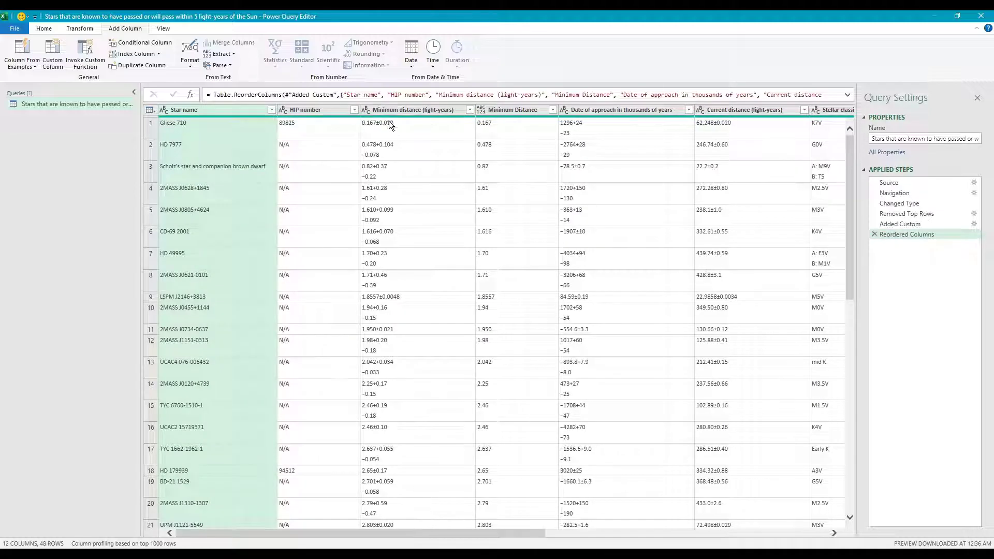
{"action": "left_click", "coordinate": [454, 108]}
{"action": "left_click", "coordinate": [515, 108], "text": "ctrl"}
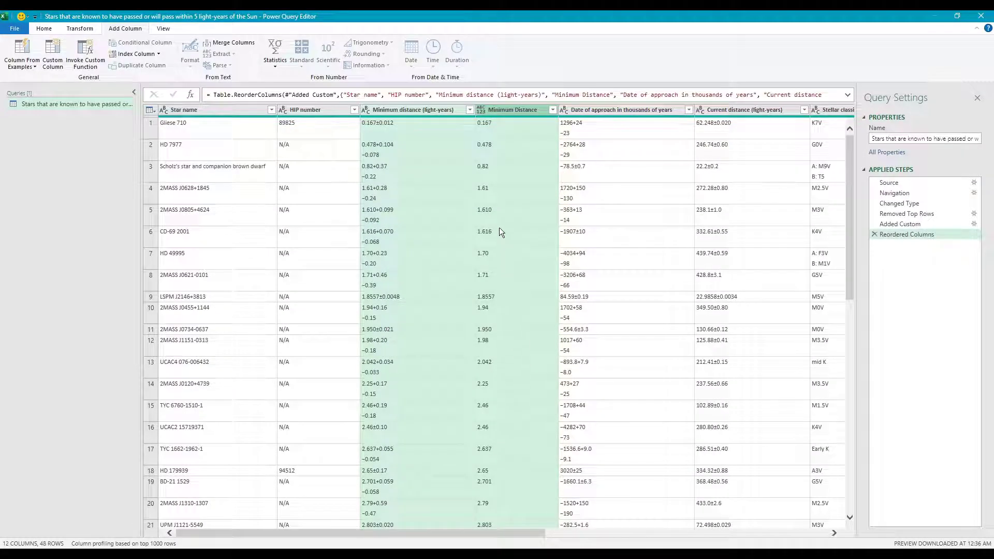
{"action": "left_click", "coordinate": [482, 109]}
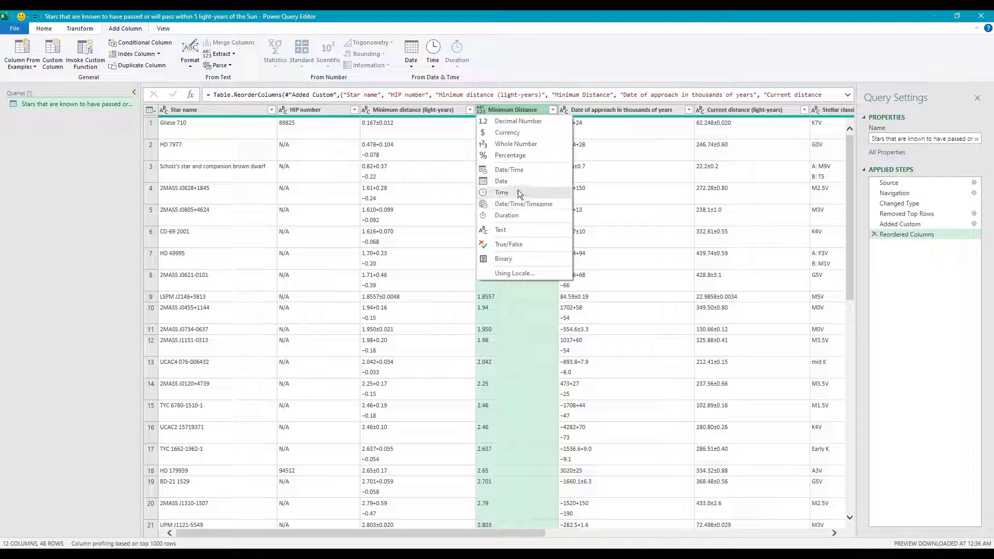
Step: Compare original distance values in rows 3 and 7 against the Minimum Distance column
{"action": "left_click", "coordinate": [383, 251]}
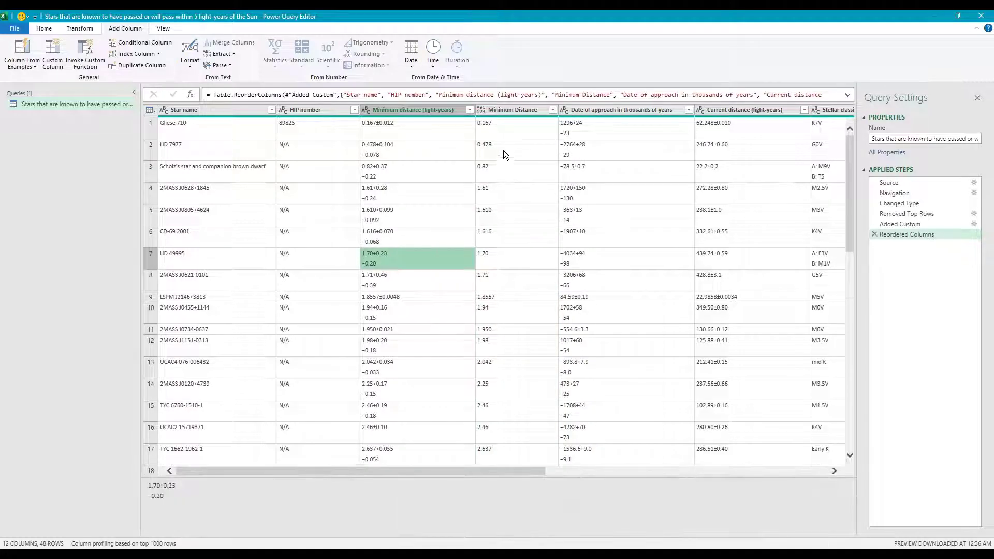
{"action": "left_click", "coordinate": [507, 108]}
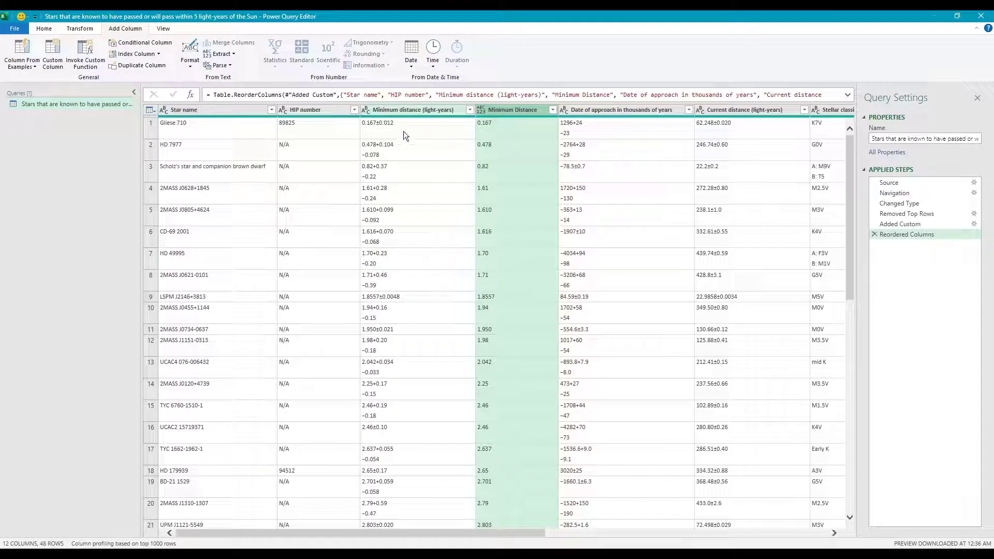
{"action": "left_click", "coordinate": [384, 171]}
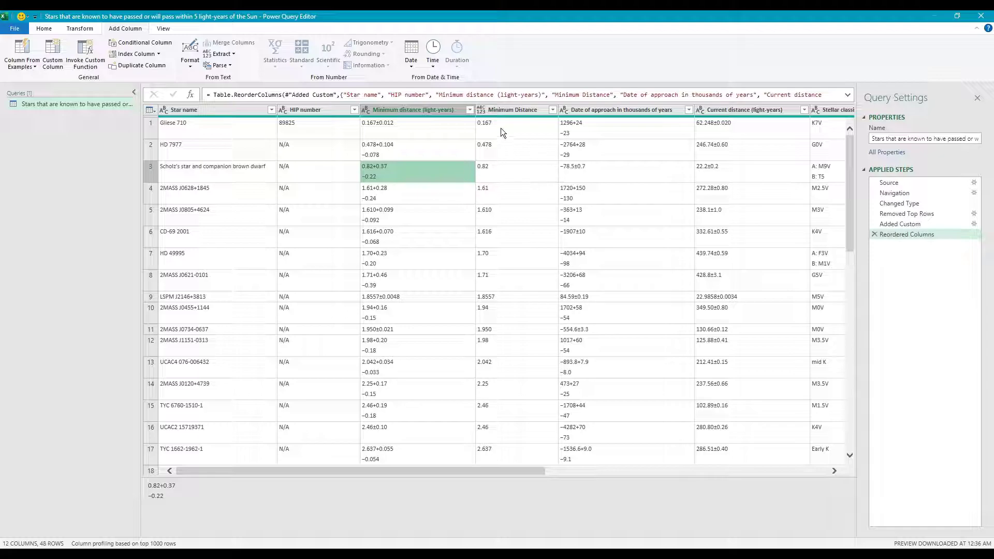
{"action": "left_click", "coordinate": [512, 108]}
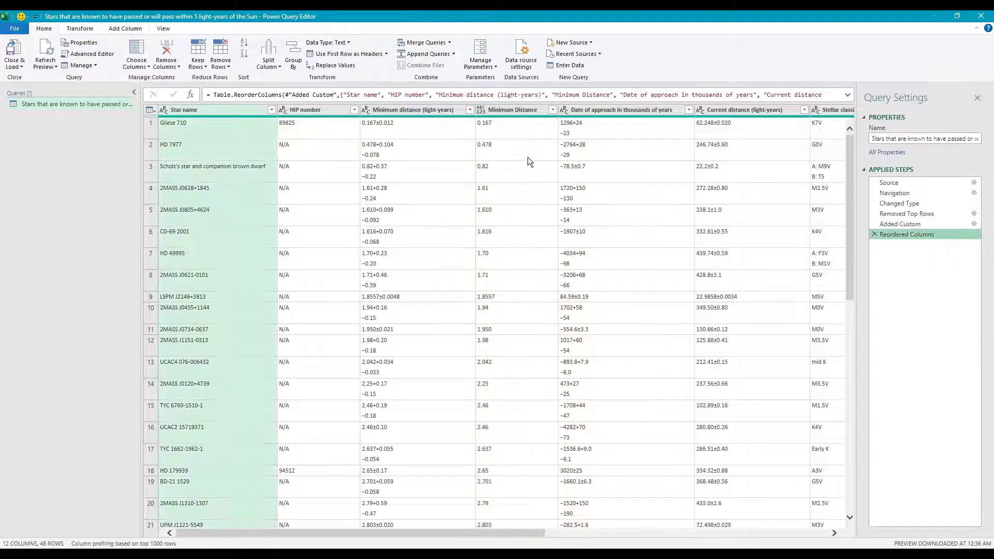
{"action": "left_click", "coordinate": [434, 111]}
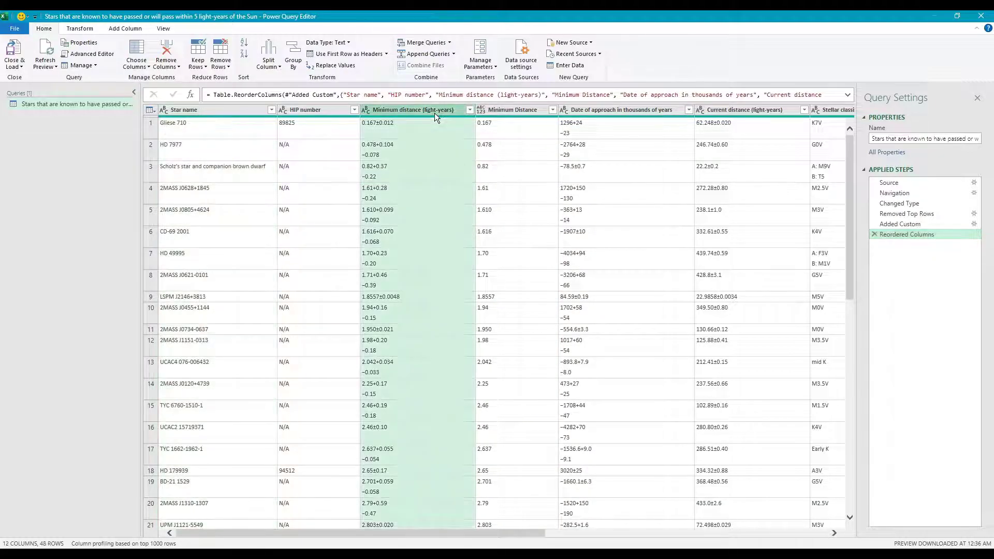
{"action": "left_click", "coordinate": [513, 110]}
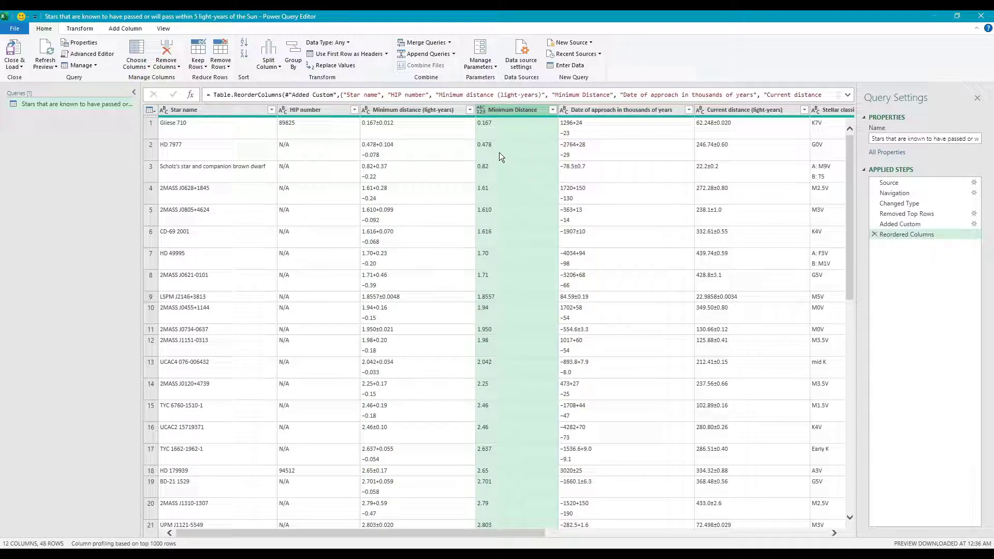
{"action": "scroll", "coordinate": [534, 411], "scroll_direction": "down", "scroll_amount": 10}
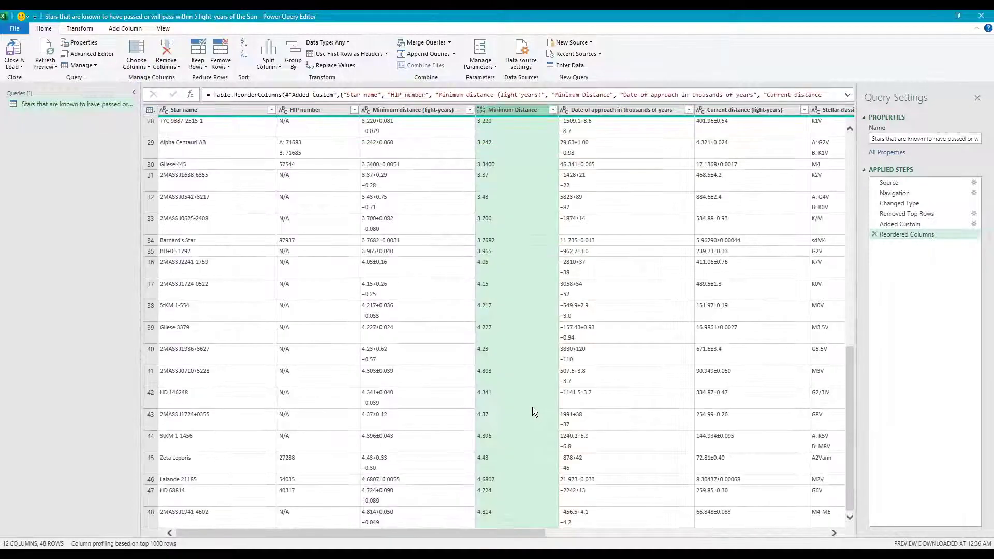
{"action": "scroll", "coordinate": [533, 408], "scroll_direction": "up", "scroll_amount": 10}
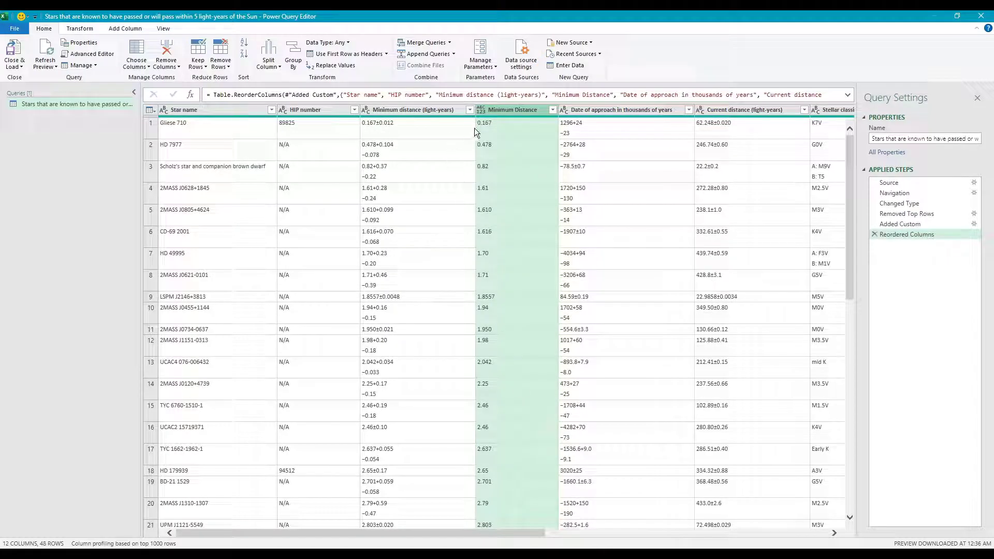
Step: Set Minimum Distance to Decimal Number and Close & Load the query into the sheet
{"action": "left_click", "coordinate": [483, 110]}
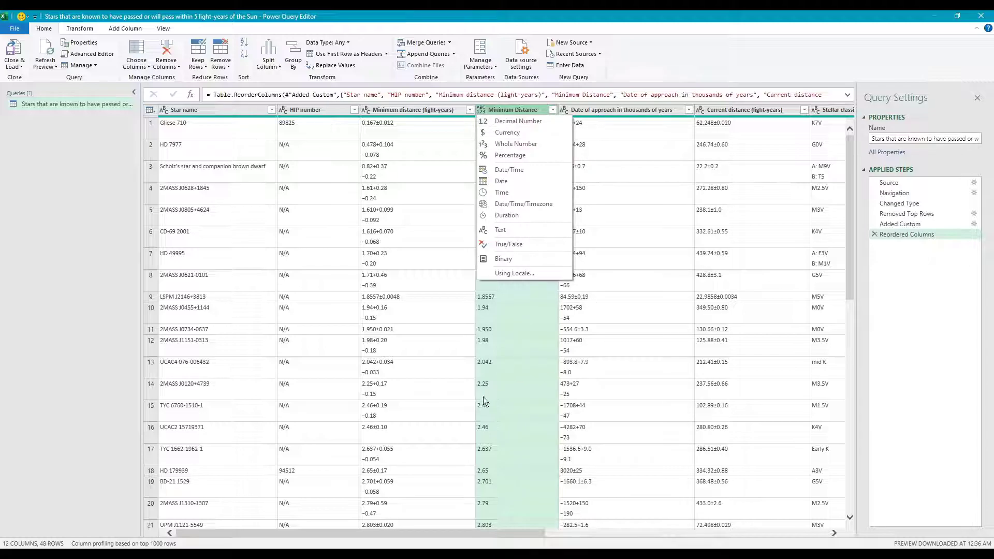
{"action": "left_click", "coordinate": [522, 120]}
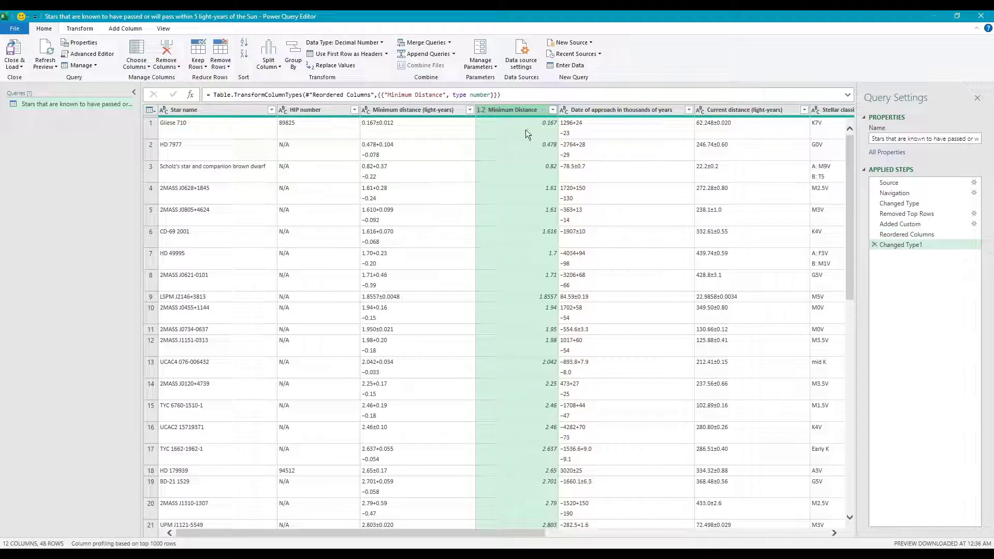
{"action": "scroll", "coordinate": [497, 280], "scroll_direction": "down", "scroll_amount": 10}
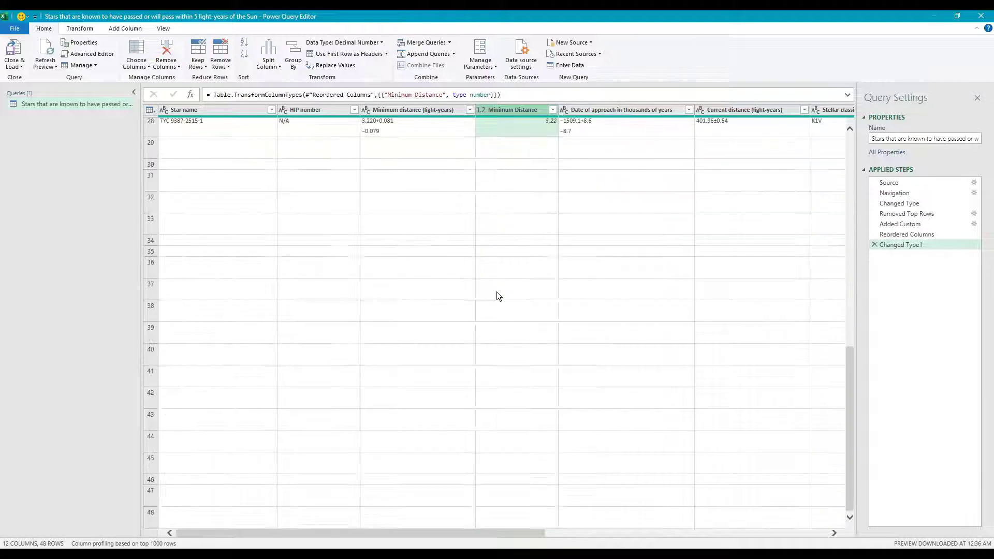
{"action": "left_click", "coordinate": [21, 54]}
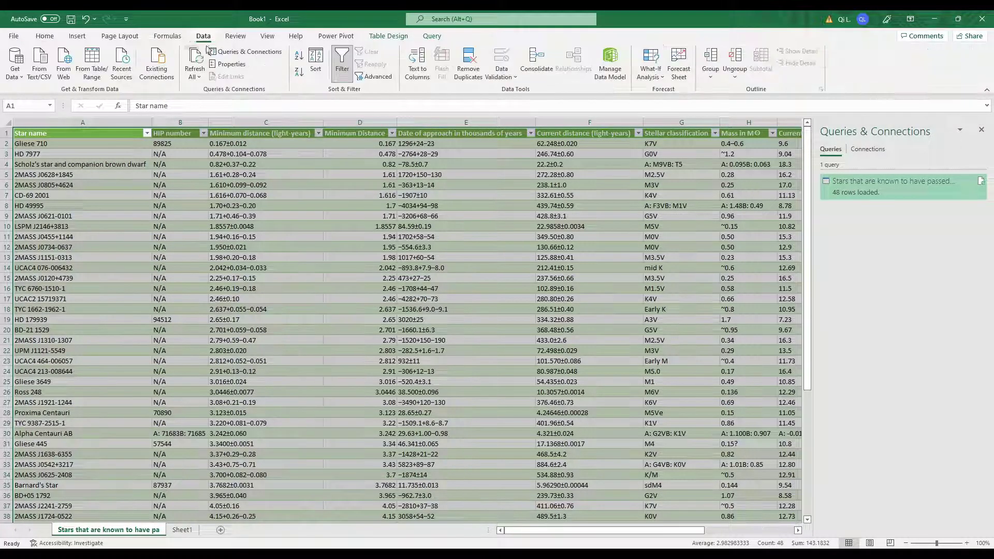
Step: Refresh All to reload the stars query's 48 rows, then select empty cell D51
{"action": "left_click", "coordinate": [205, 52]}
{"action": "left_click", "coordinate": [357, 134]}
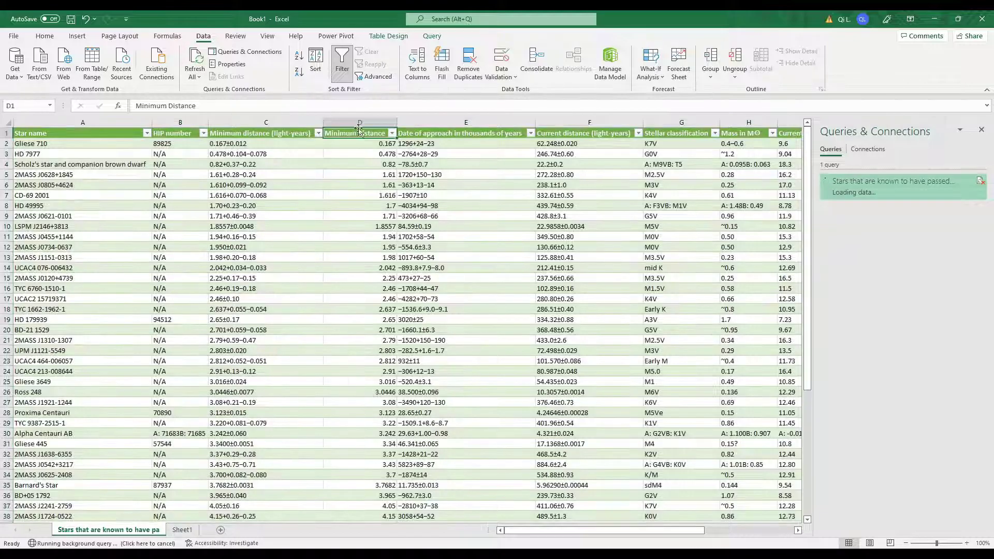
{"action": "left_click", "coordinate": [358, 125]}
{"action": "scroll", "coordinate": [375, 321], "scroll_direction": "down", "scroll_amount": 8}
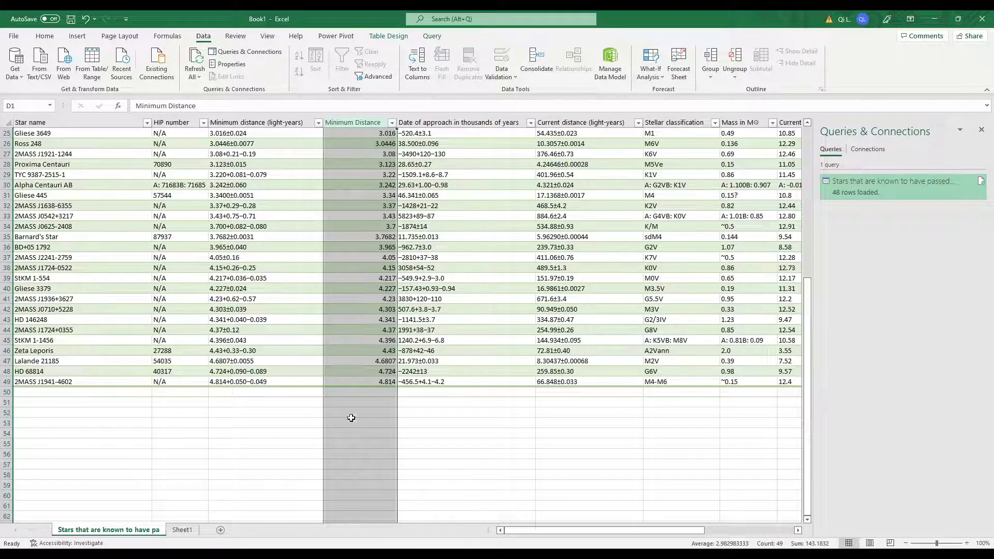
{"action": "left_click", "coordinate": [346, 402]}
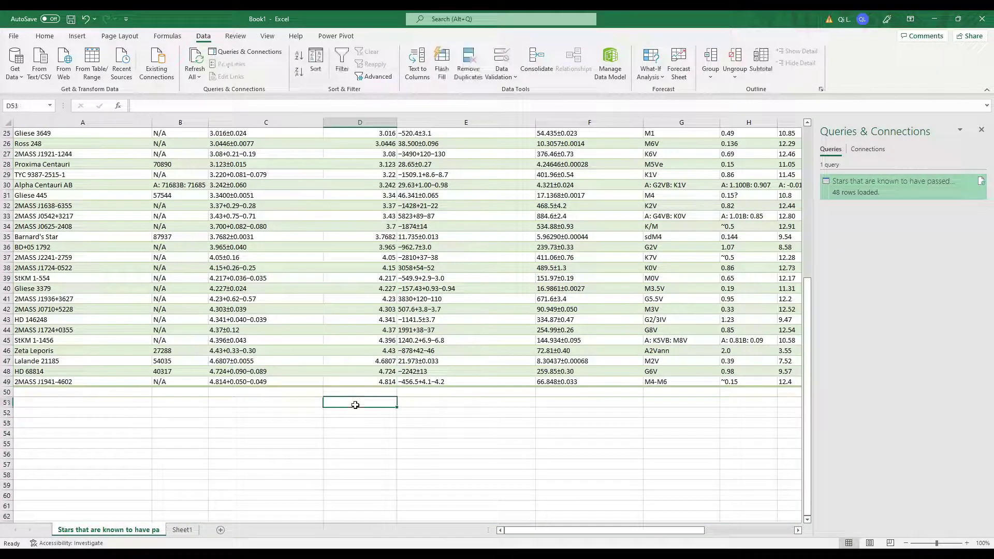
{"action": "left_click", "coordinate": [44, 36]}
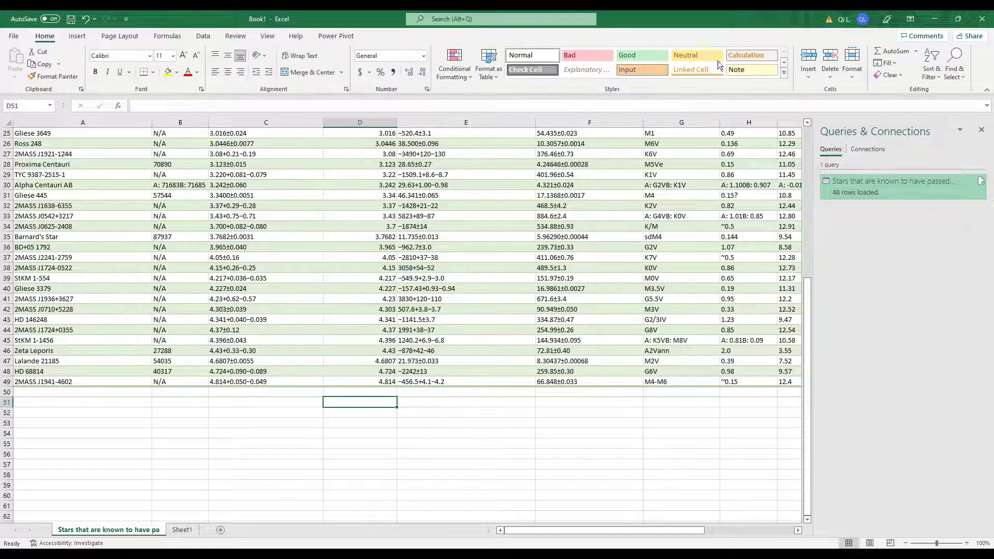
Step: Enter an AVERAGE formula in D51 over the Minimum Distance values, giving 2.982983333
{"action": "left_click", "coordinate": [916, 51]}
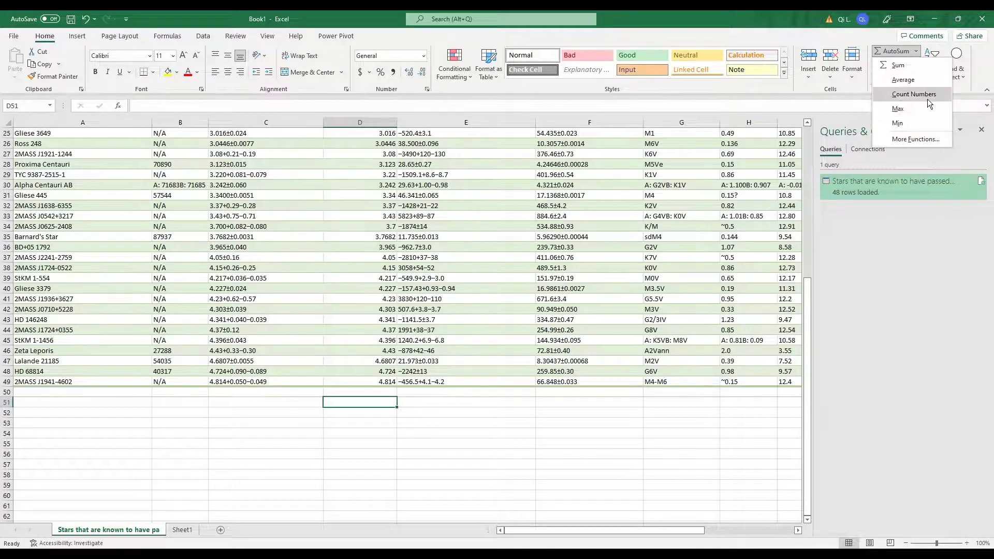
{"action": "left_click", "coordinate": [903, 80]}
{"action": "left_click_drag", "start_coordinate": [370, 381], "coordinate": [352, 147]}
{"action": "key", "text": "Return"}
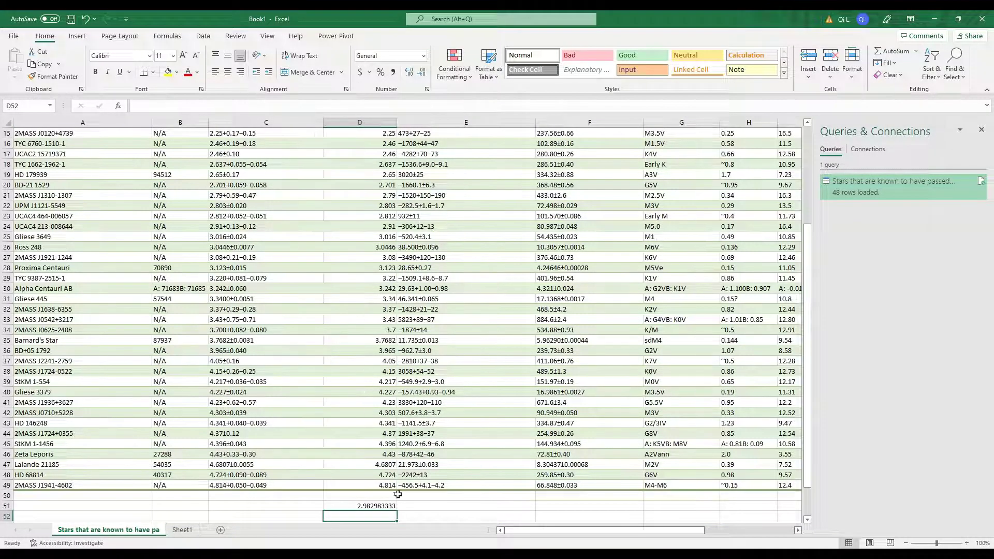
{"action": "left_click", "coordinate": [374, 506]}
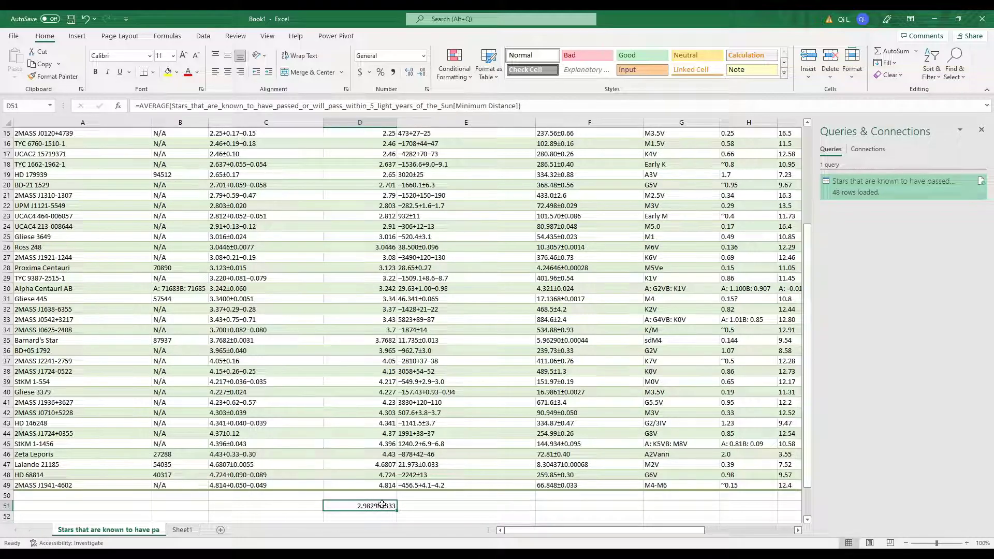
{"action": "scroll", "coordinate": [312, 410], "scroll_direction": "up", "scroll_amount": 5}
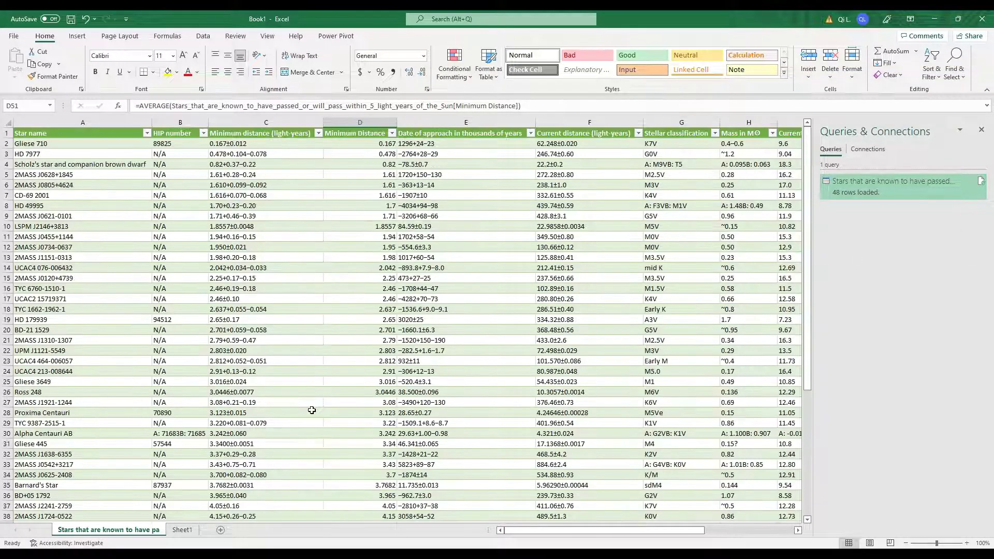